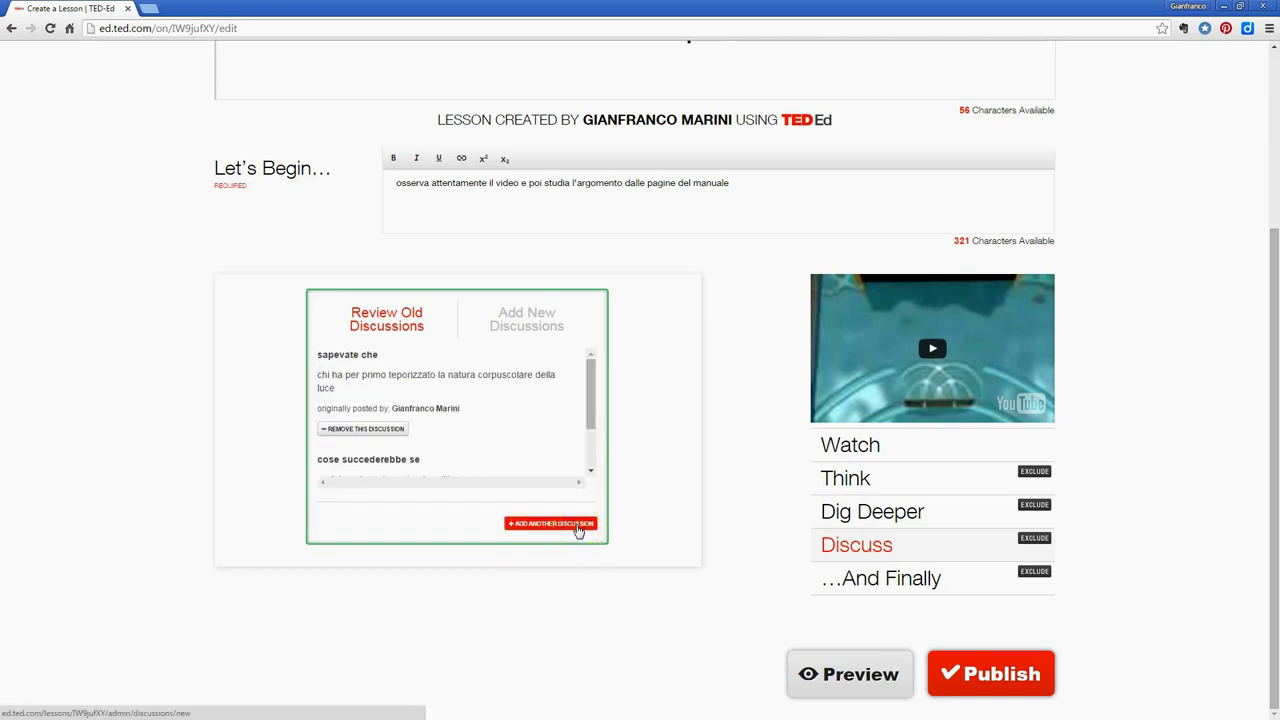
Add another discussion question, then open the empty …And Finally section's text editor
left_click(578, 526)
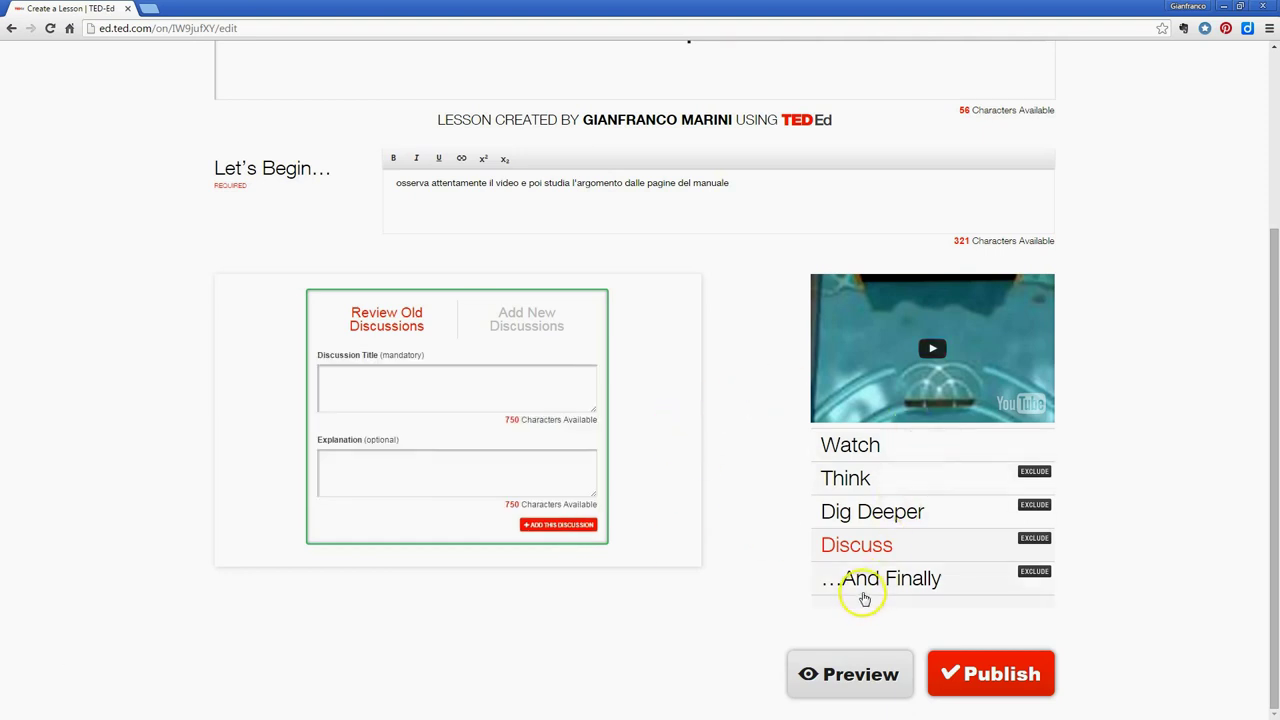
left_click(936, 579)
left_click(459, 377)
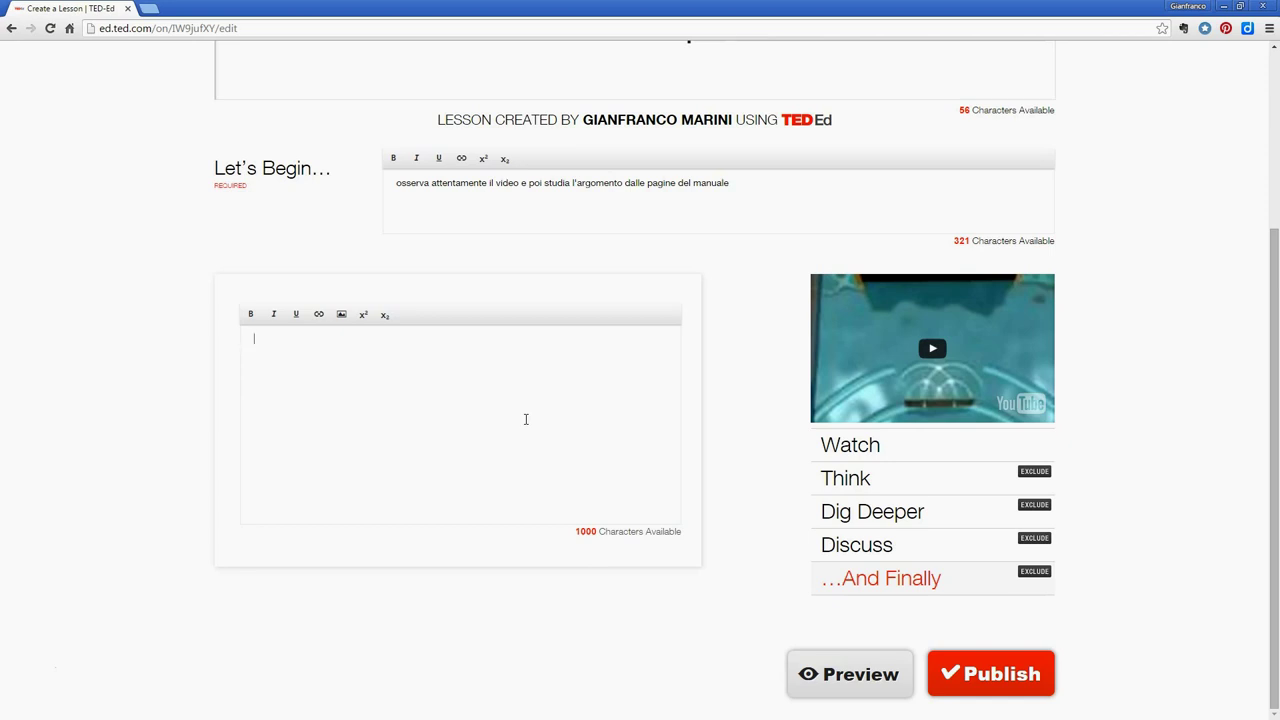
Enter 'chi di onda ferisce di particella perisce' as the …And Finally closing text
left_click(327, 412)
left_click(297, 351)
type("chi di onda ferisce di particella perisce")
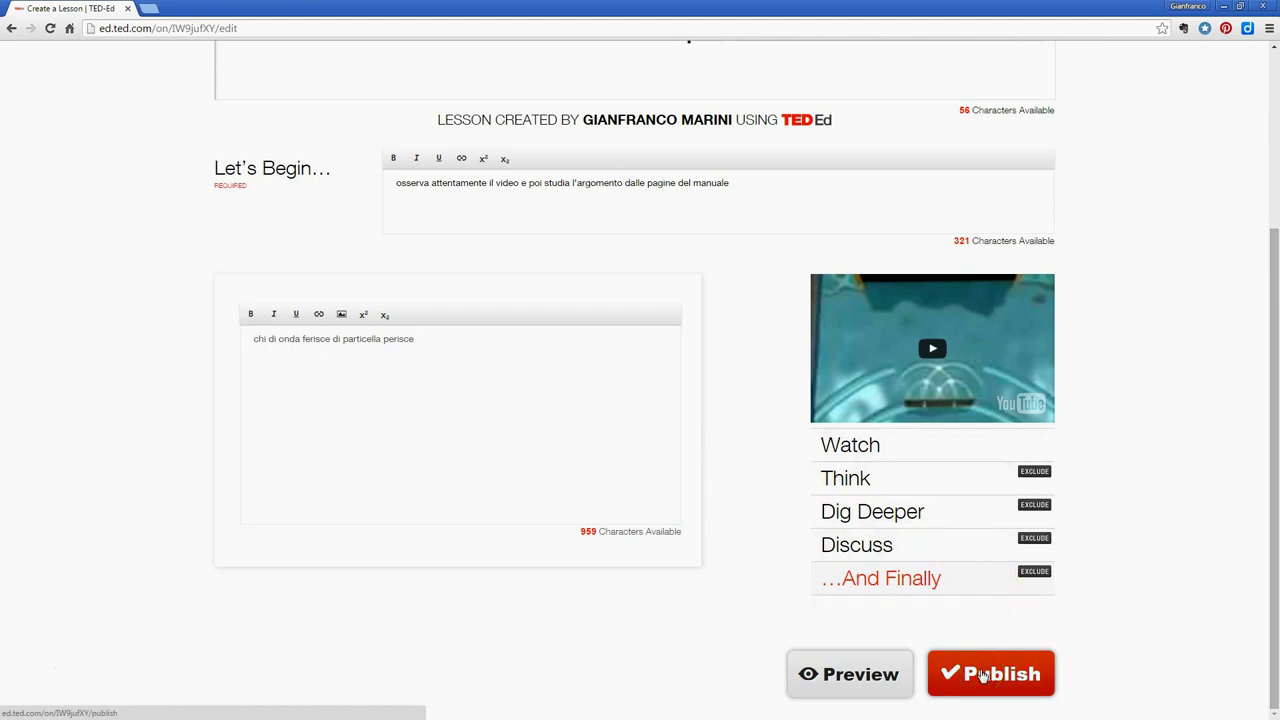
Publish 'dualismo onda-particella', copy its share link to the clipboard, and close the success dialog
left_click(982, 676)
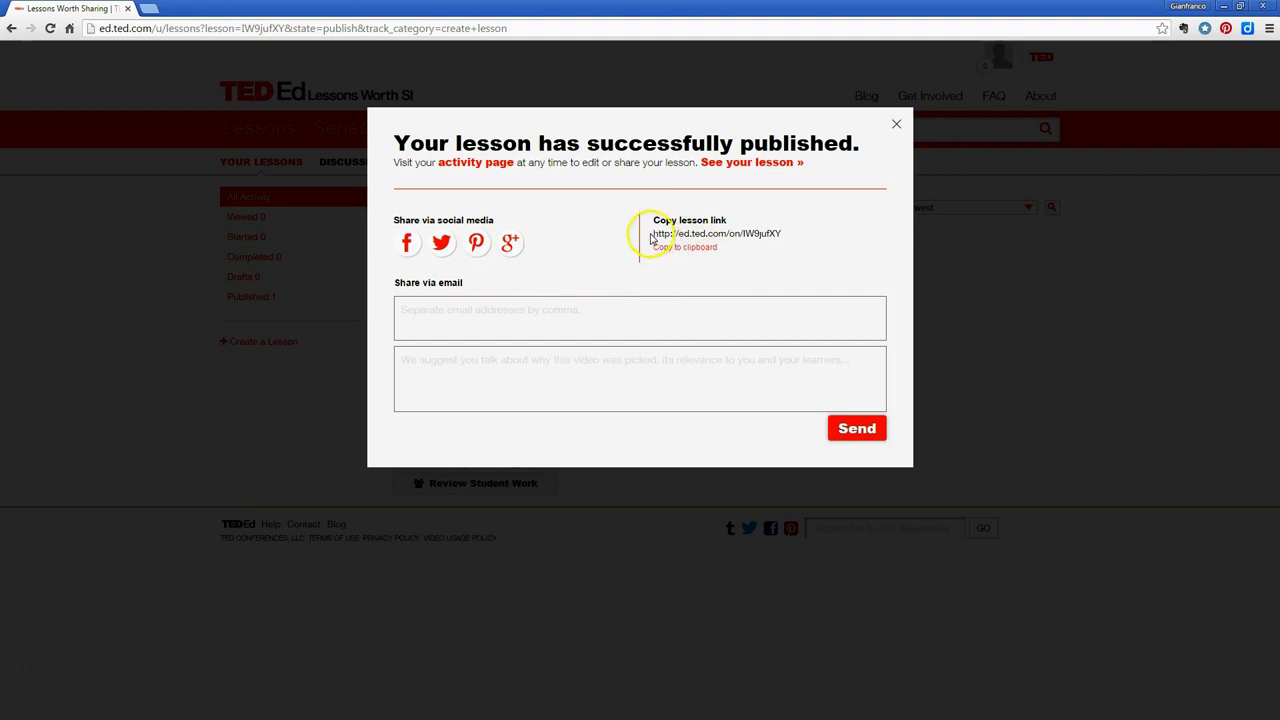
left_click_drag(653, 233, 781, 235)
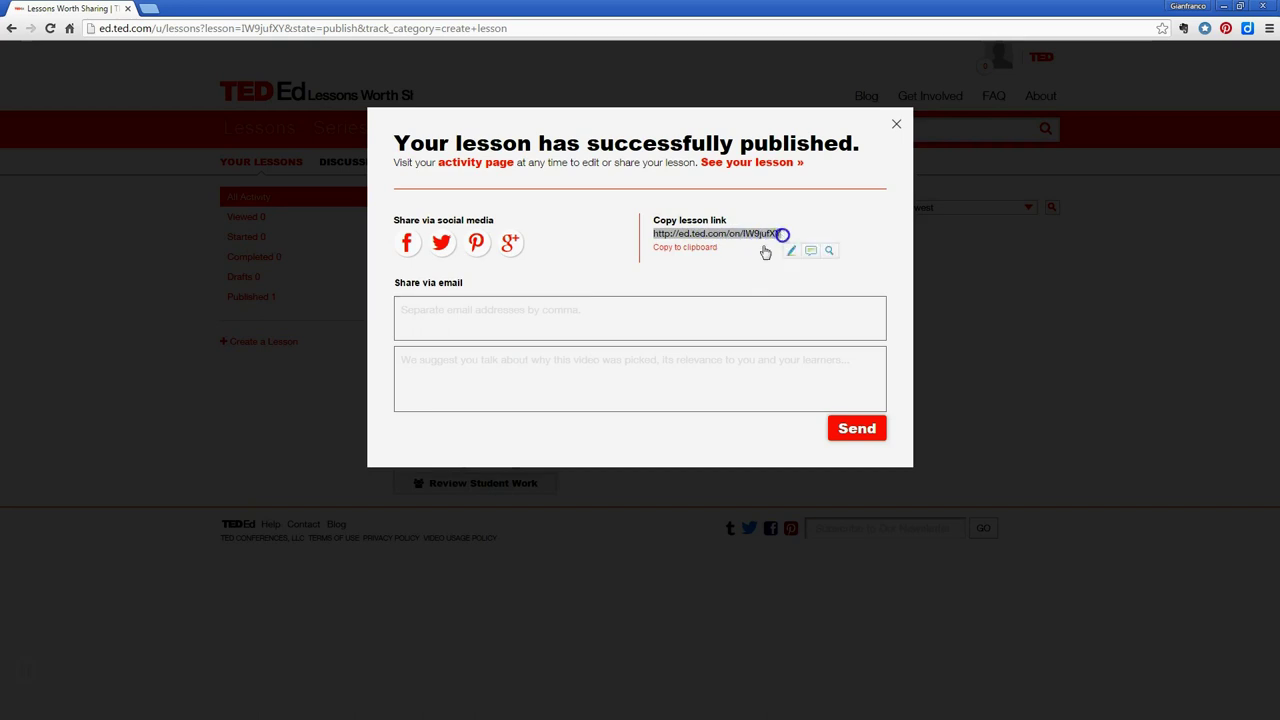
left_click(689, 257)
left_click(614, 315)
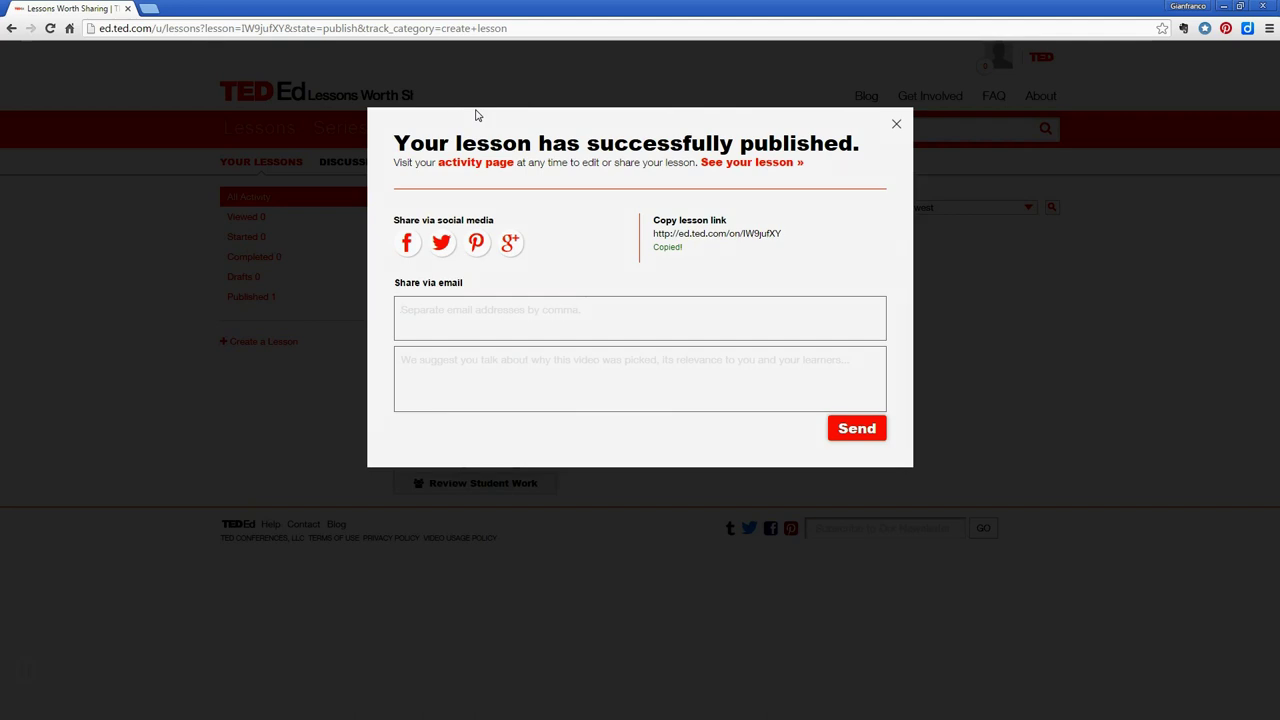
left_click(897, 128)
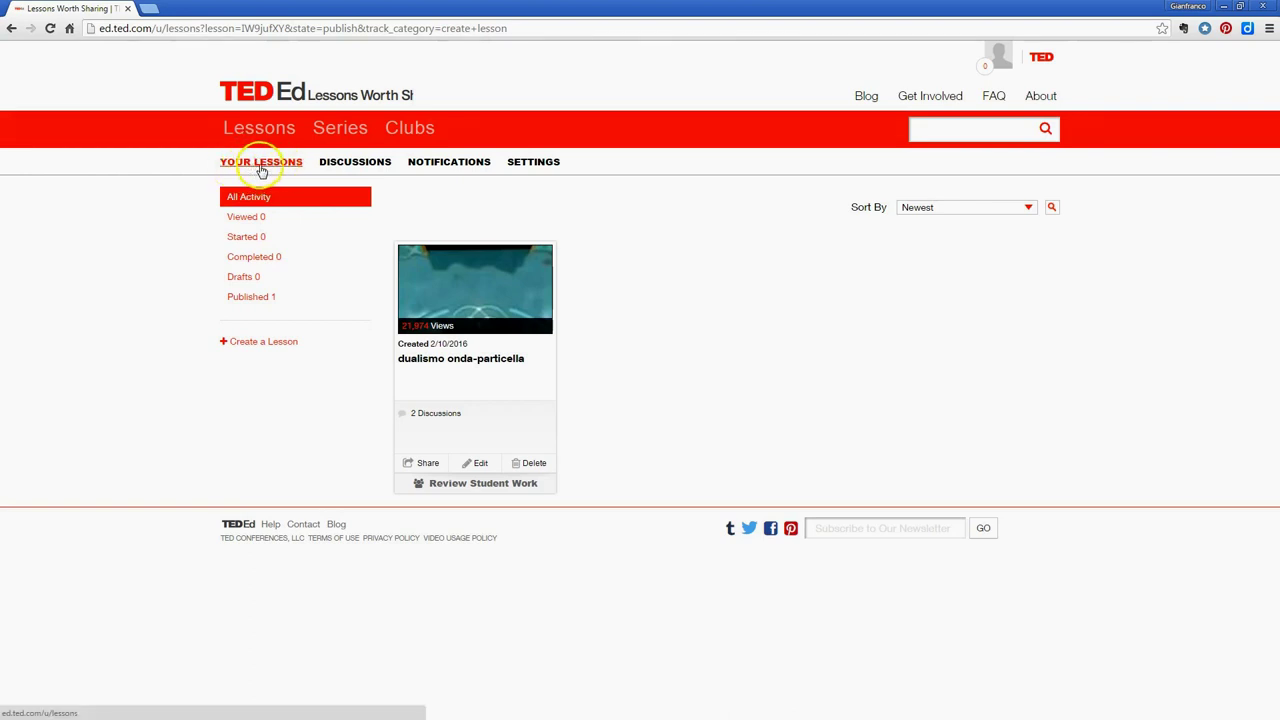
left_click(337, 168)
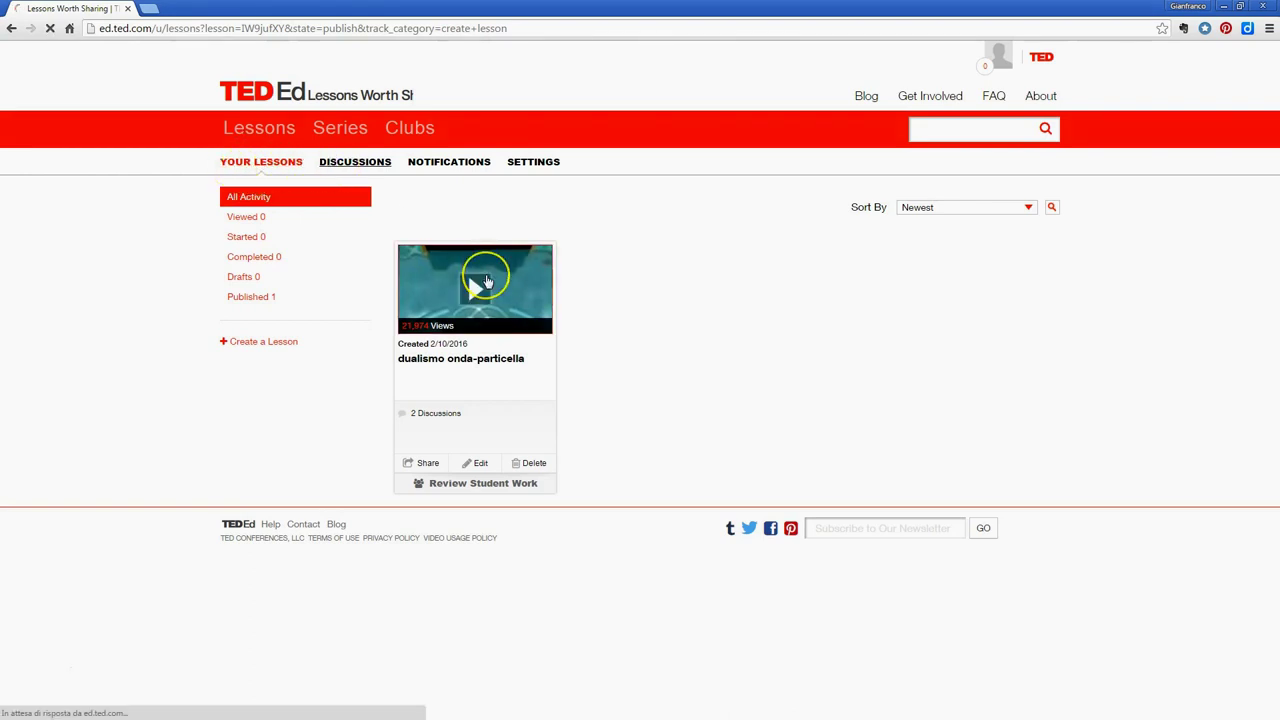
left_click(437, 166)
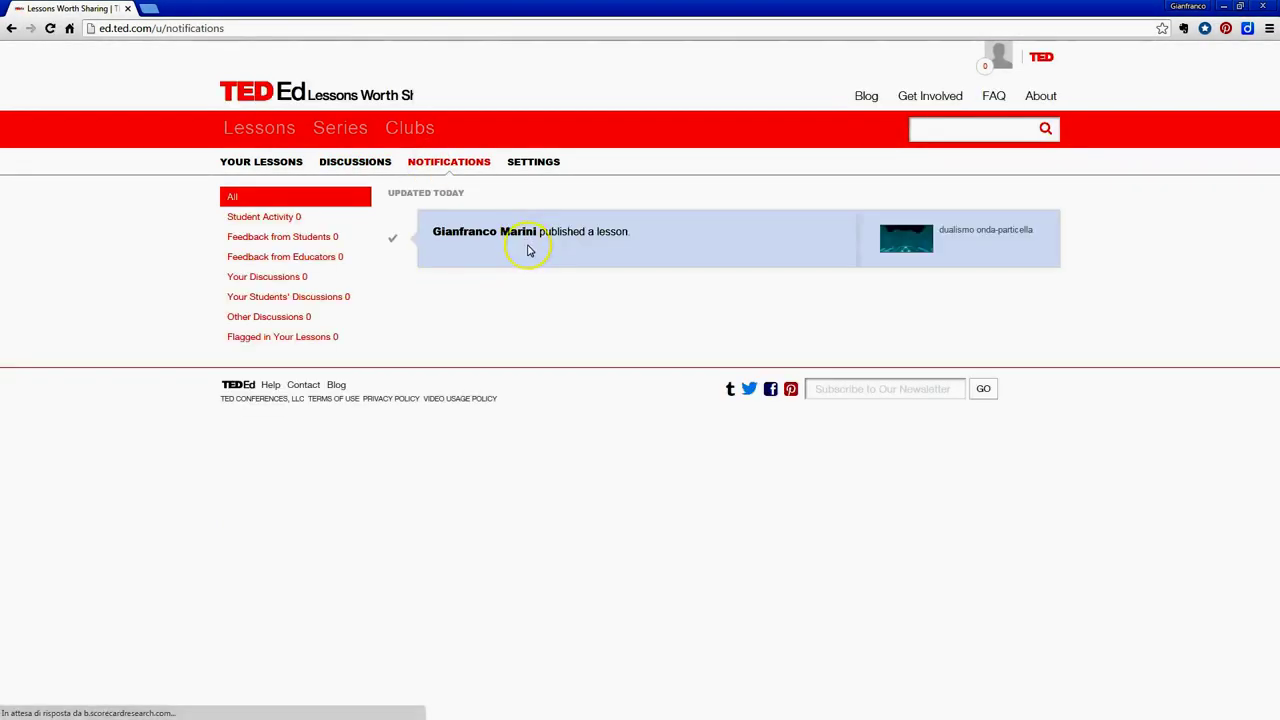
left_click(531, 162)
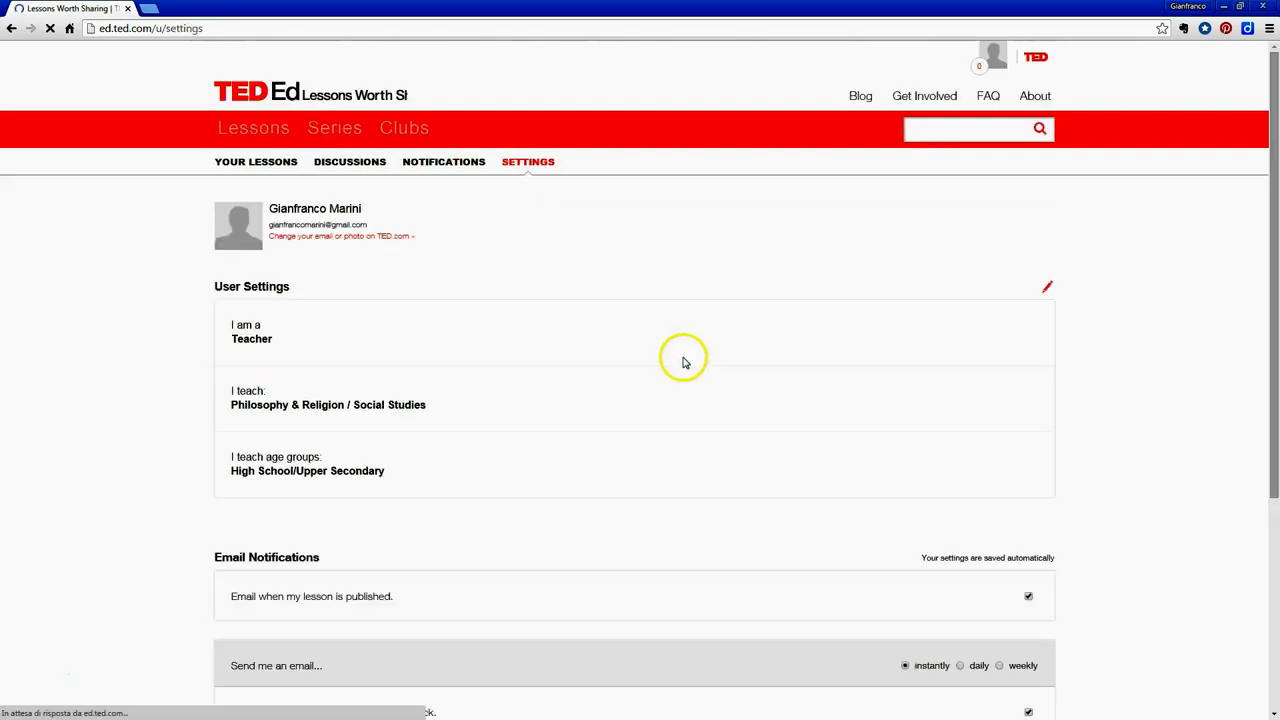
scroll(678, 365, "down", 1)
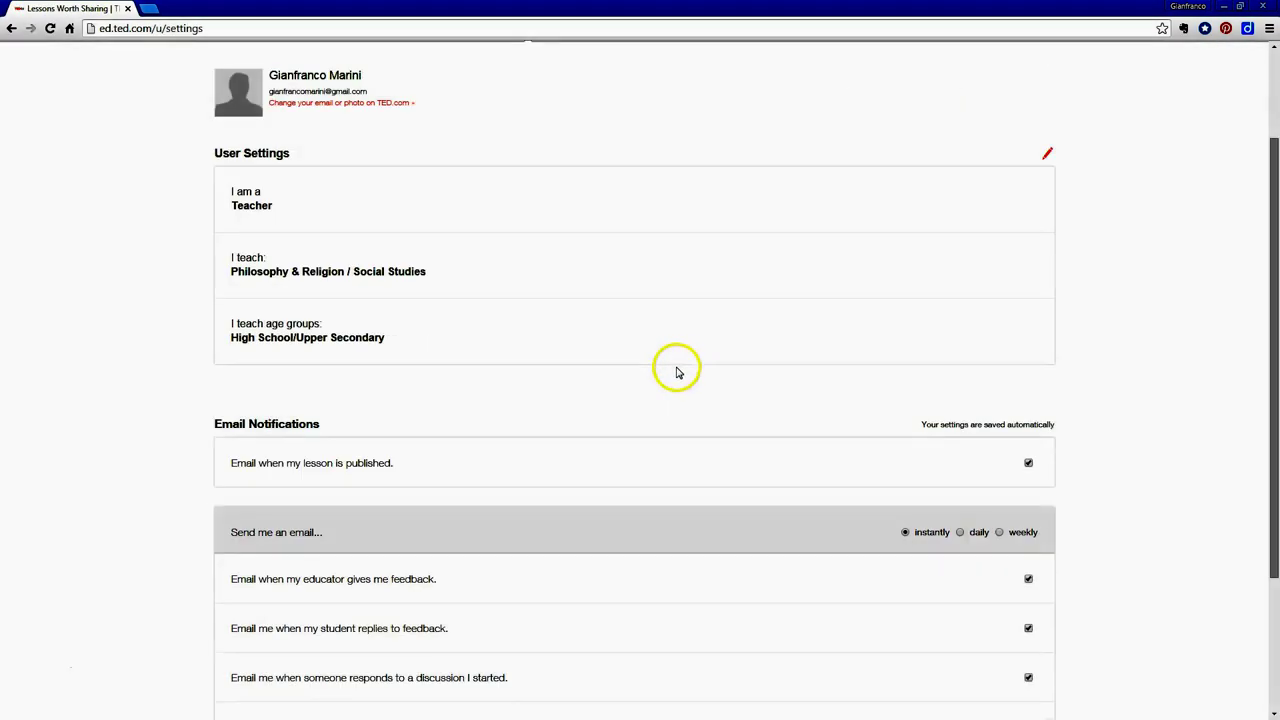
scroll(676, 372, "up", 1)
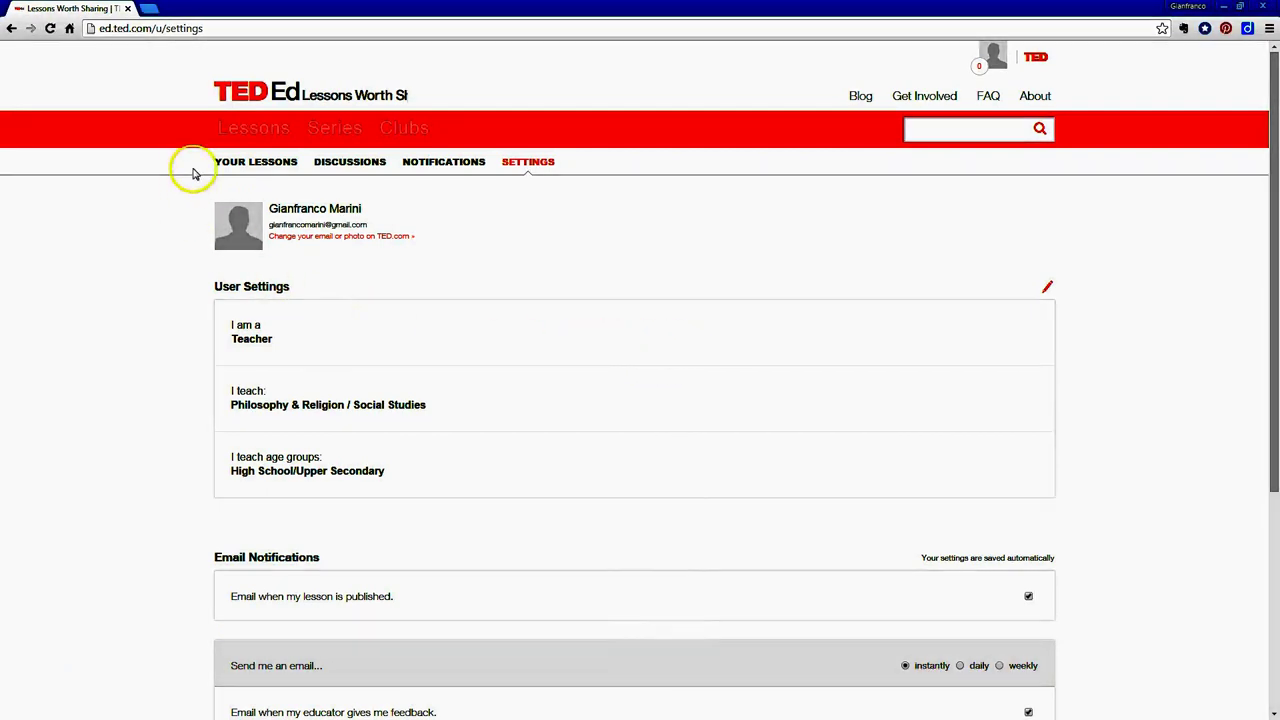
left_click(238, 165)
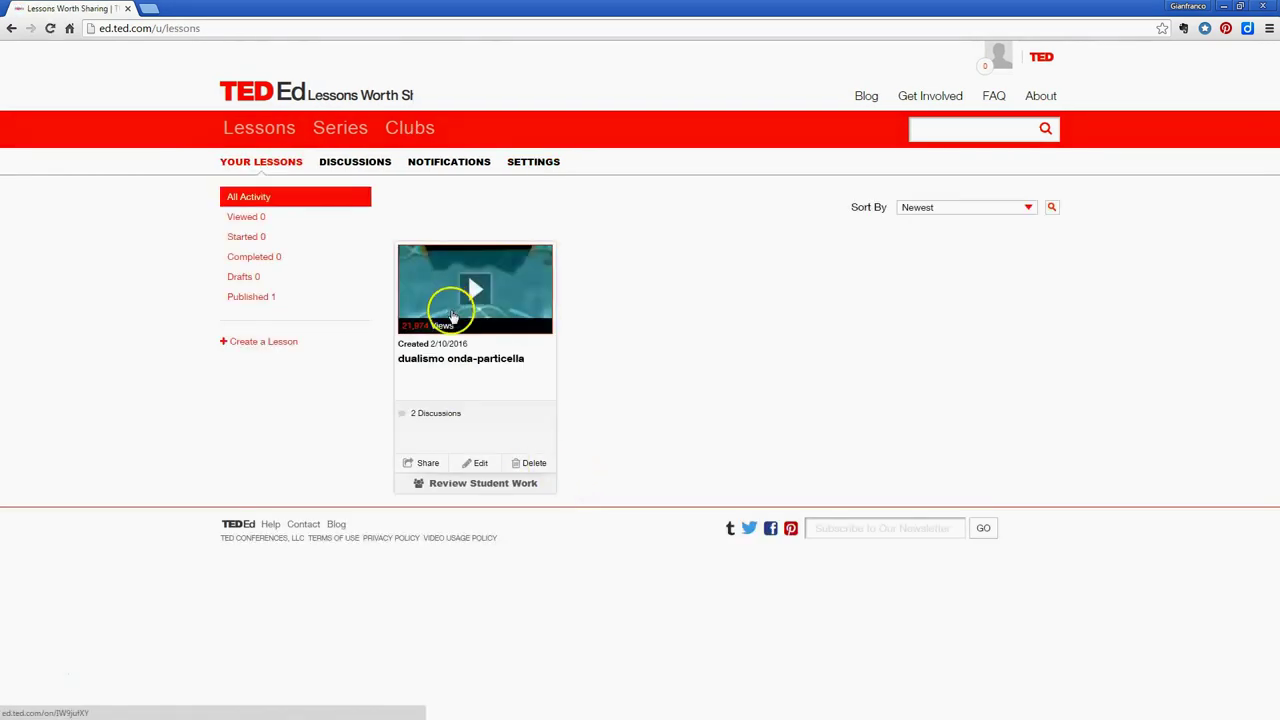
Open the lesson's sharing options and close them again
left_click(424, 466)
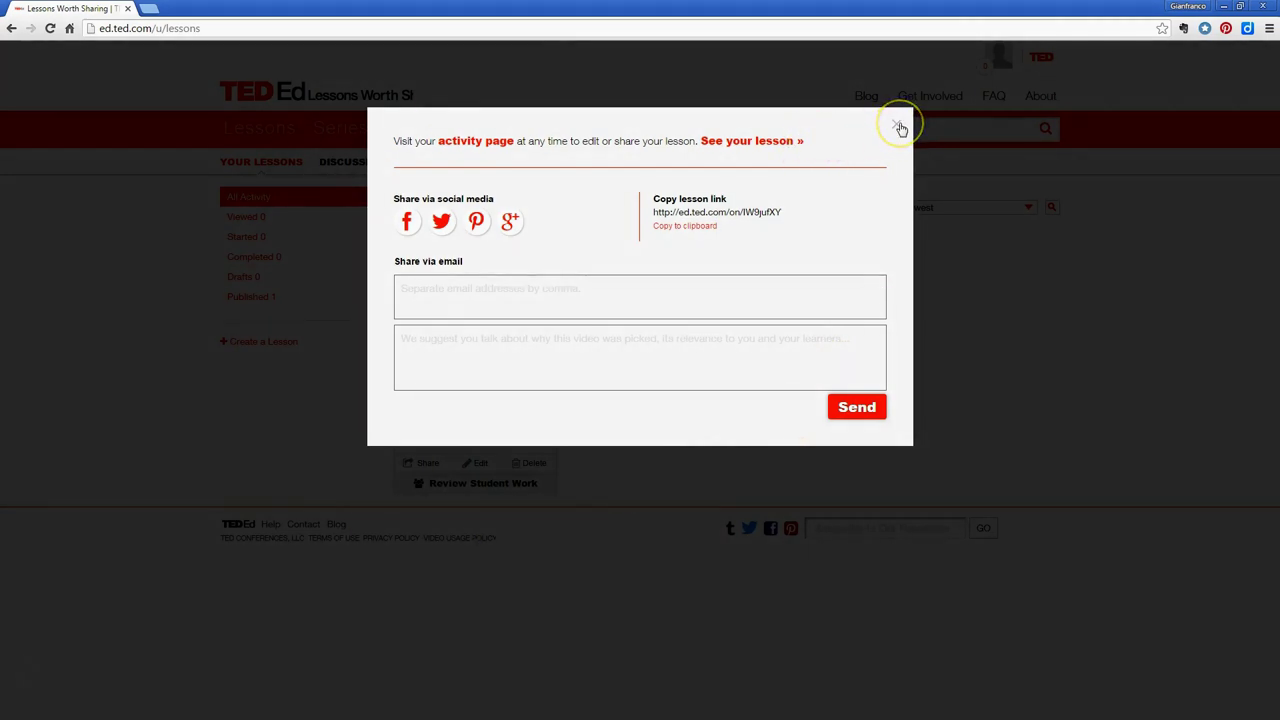
left_click(896, 124)
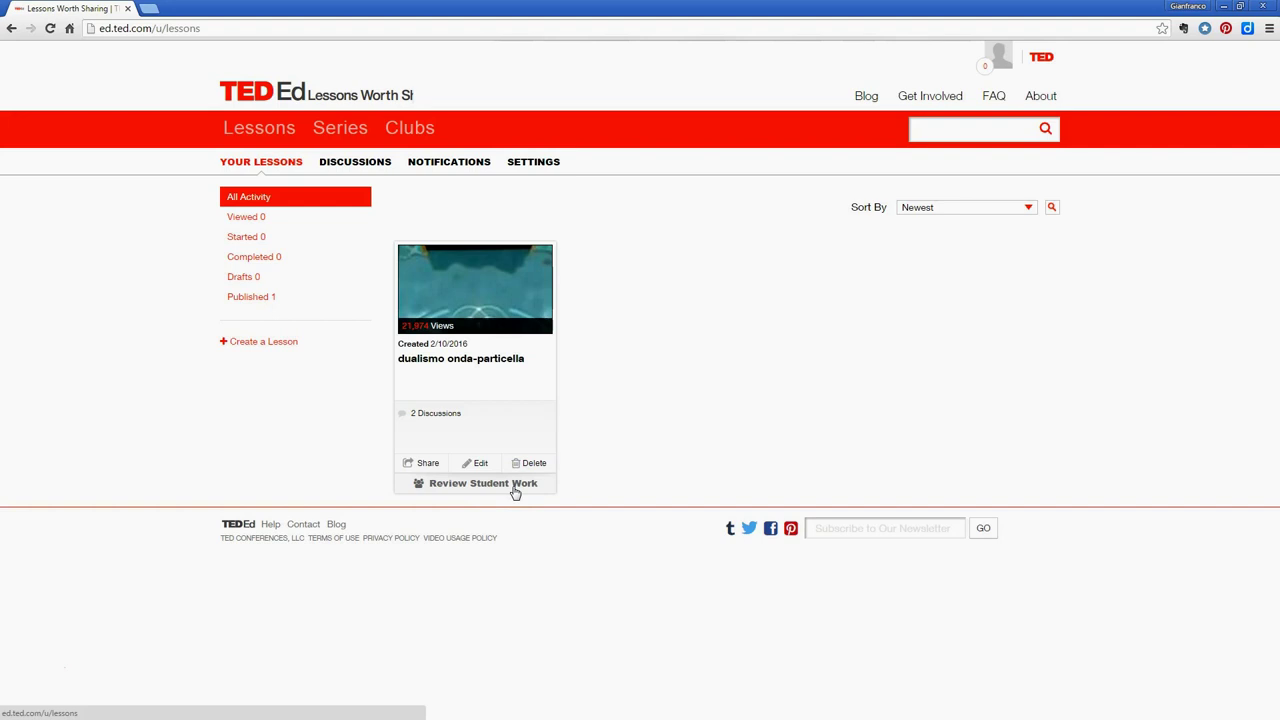
left_click(508, 514)
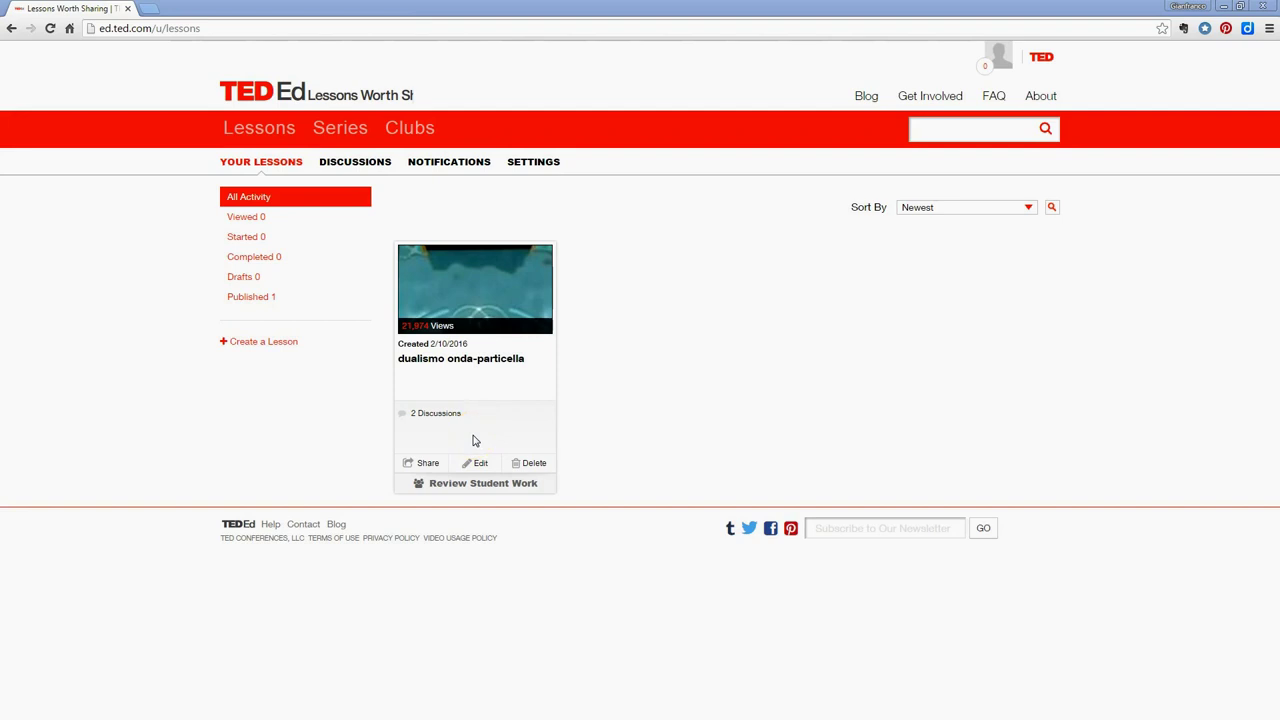
Check Review Student Work, dismiss the no-students-yet notice, and bring up the lesson window
left_click(483, 483)
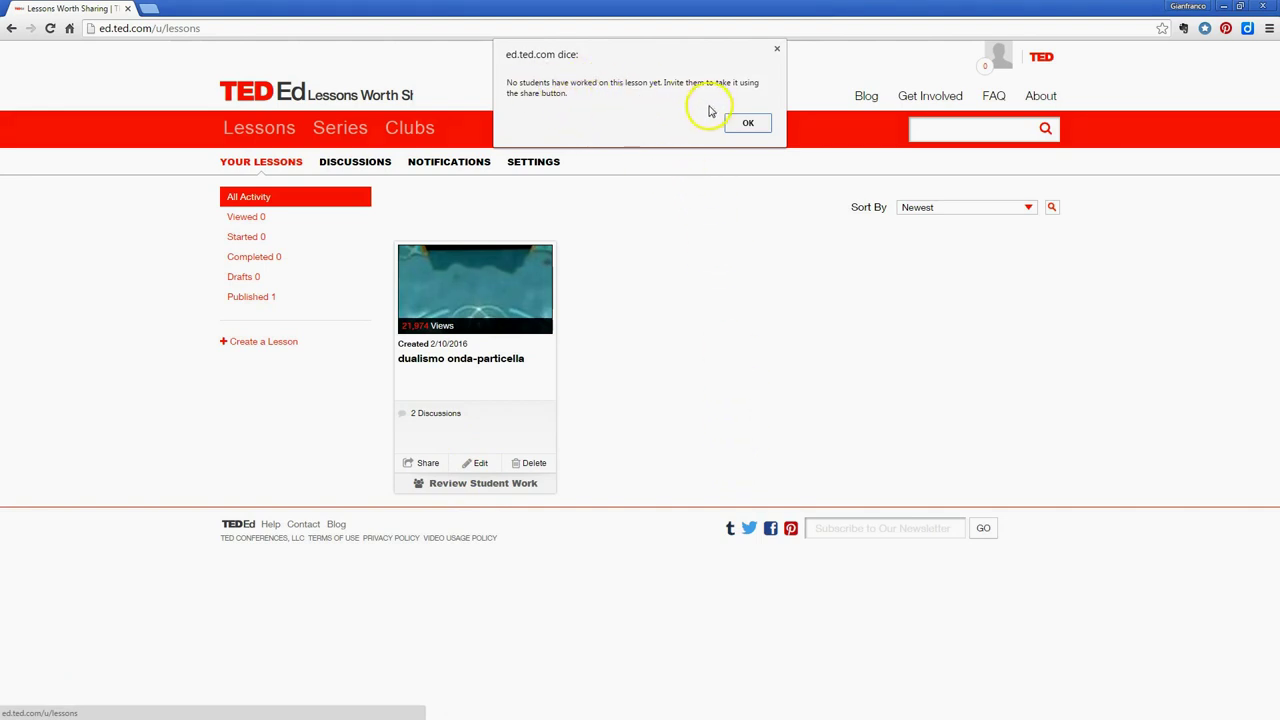
left_click(777, 53)
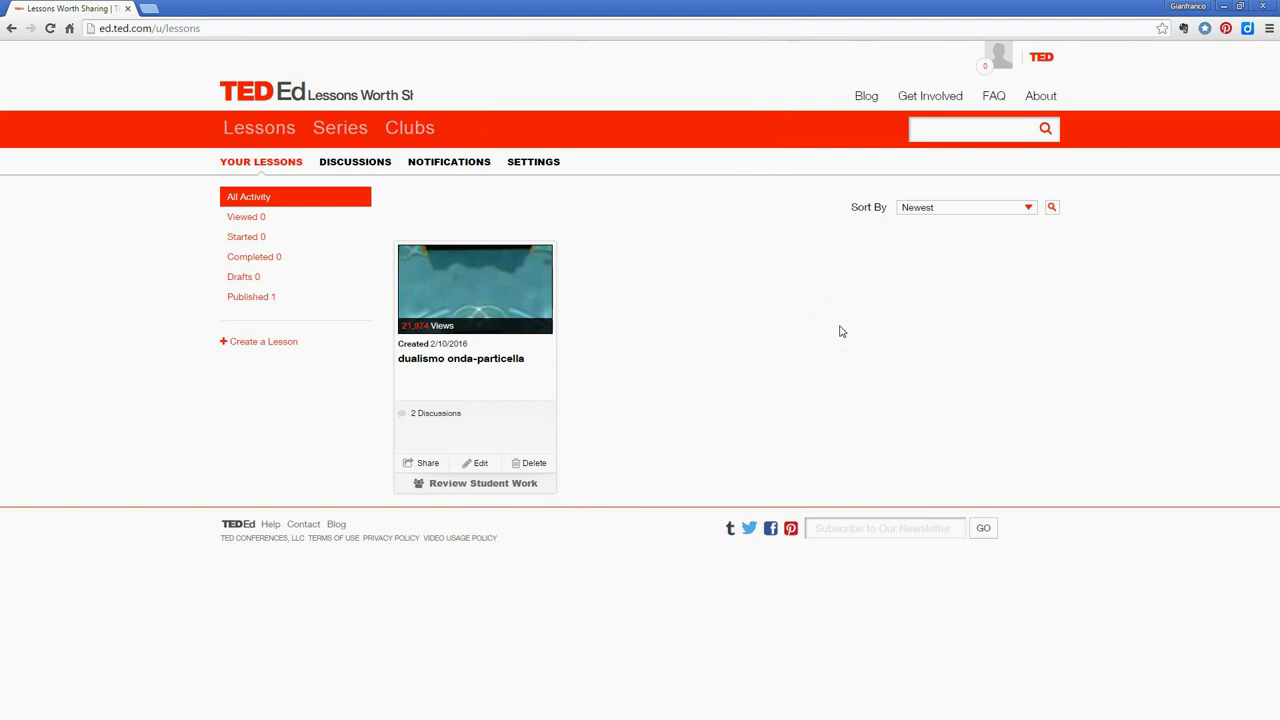
left_click(226, 703)
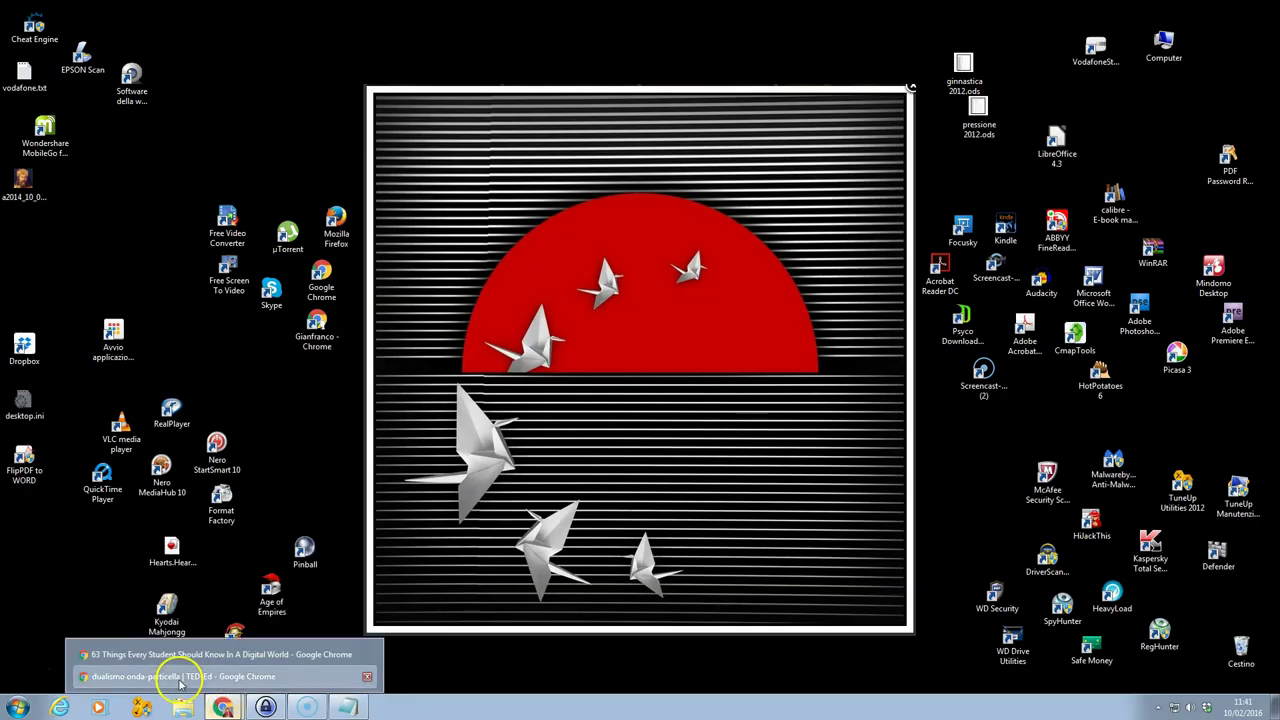
Enlarge the published lesson page and briefly play, then pause, its video
left_click(177, 677)
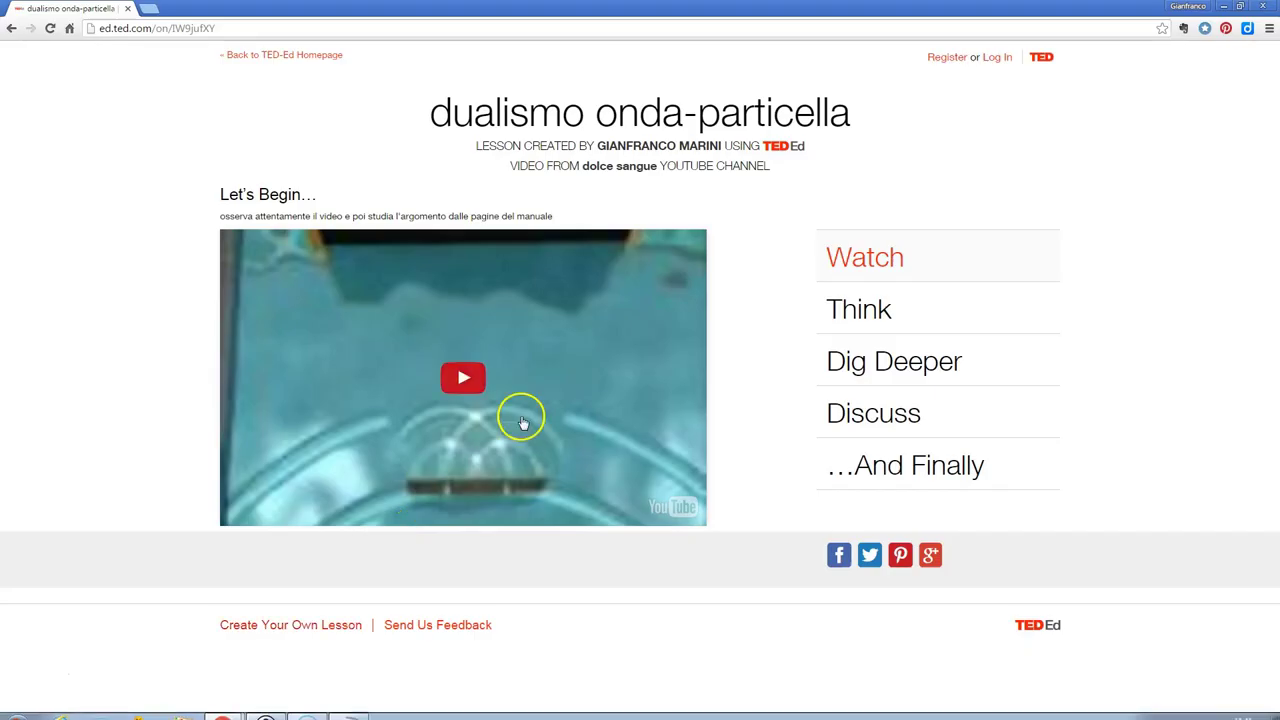
double_click(191, 28)
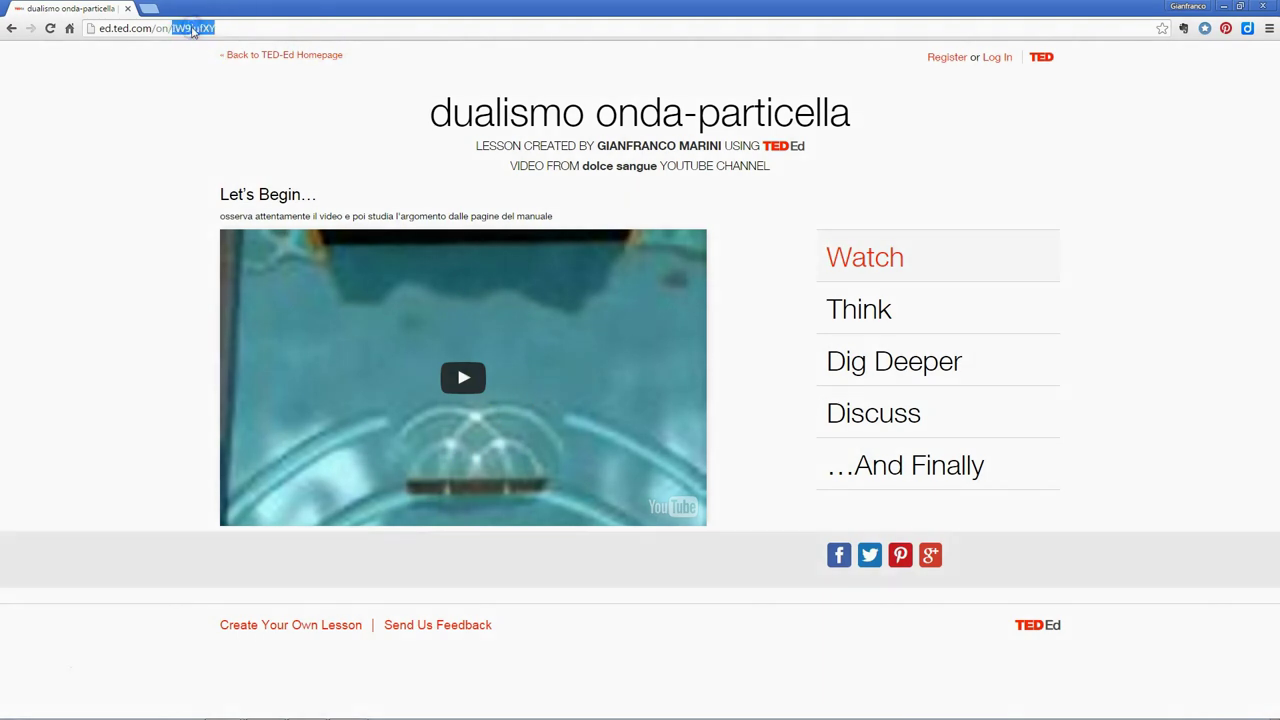
key("ctrl+plus")
key("ctrl+plus")
key("ctrl+plus")
key("ctrl+plus")
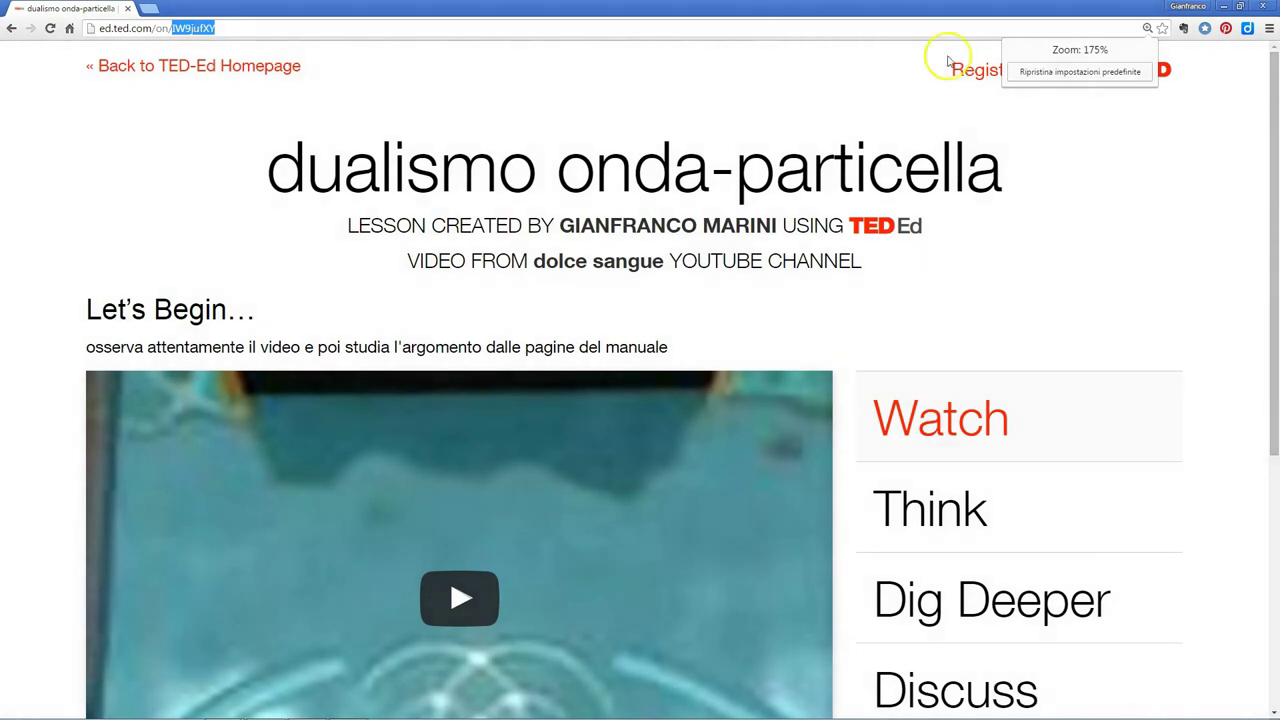
scroll(1143, 214, "down", 2)
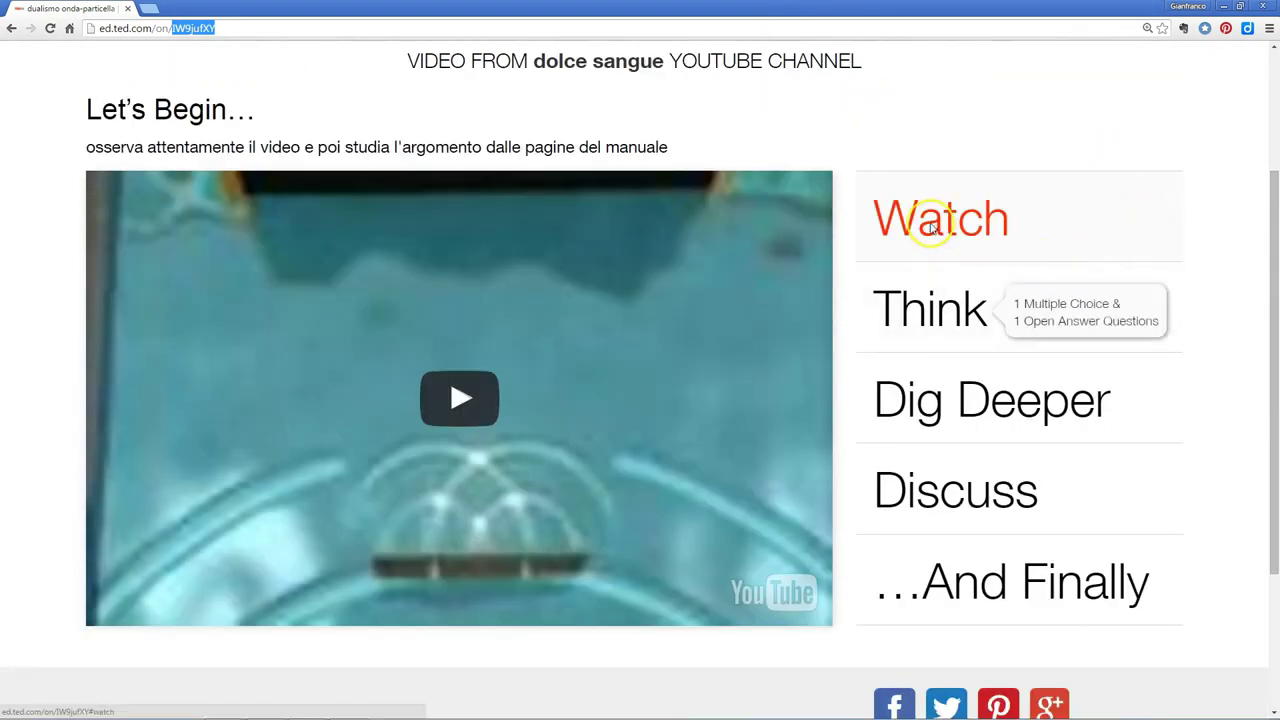
left_click(476, 396)
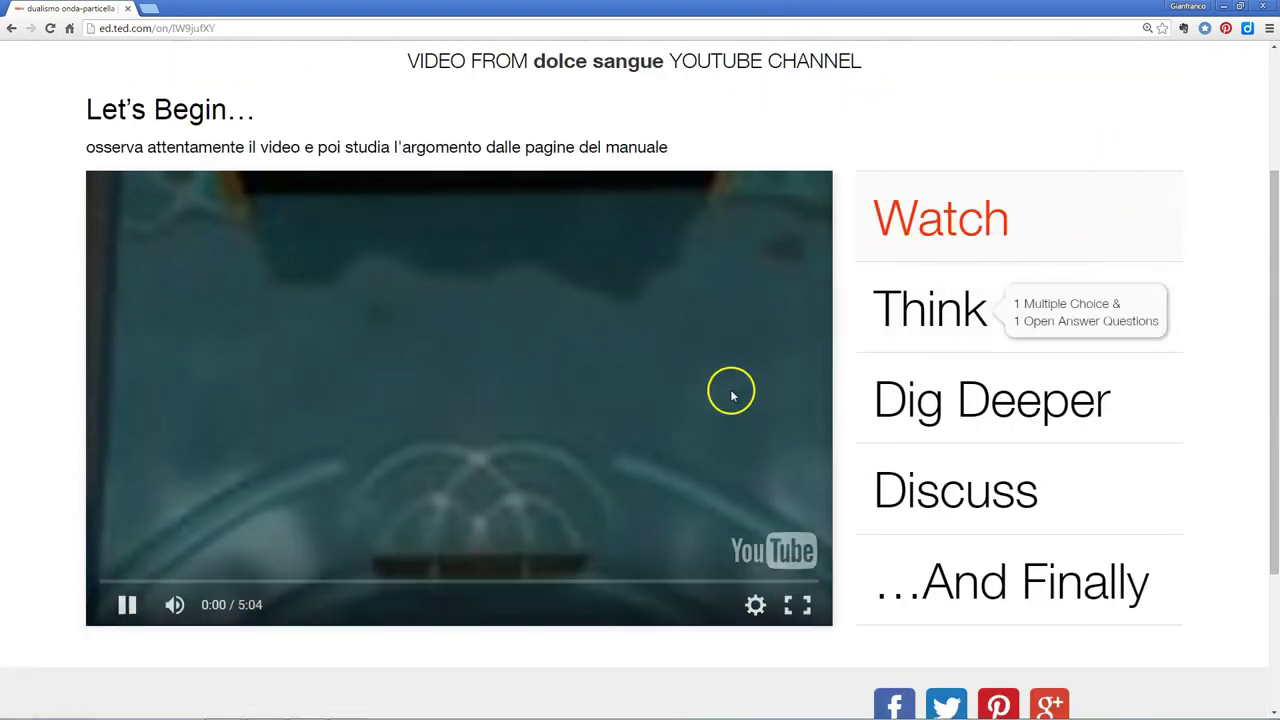
left_click(139, 610)
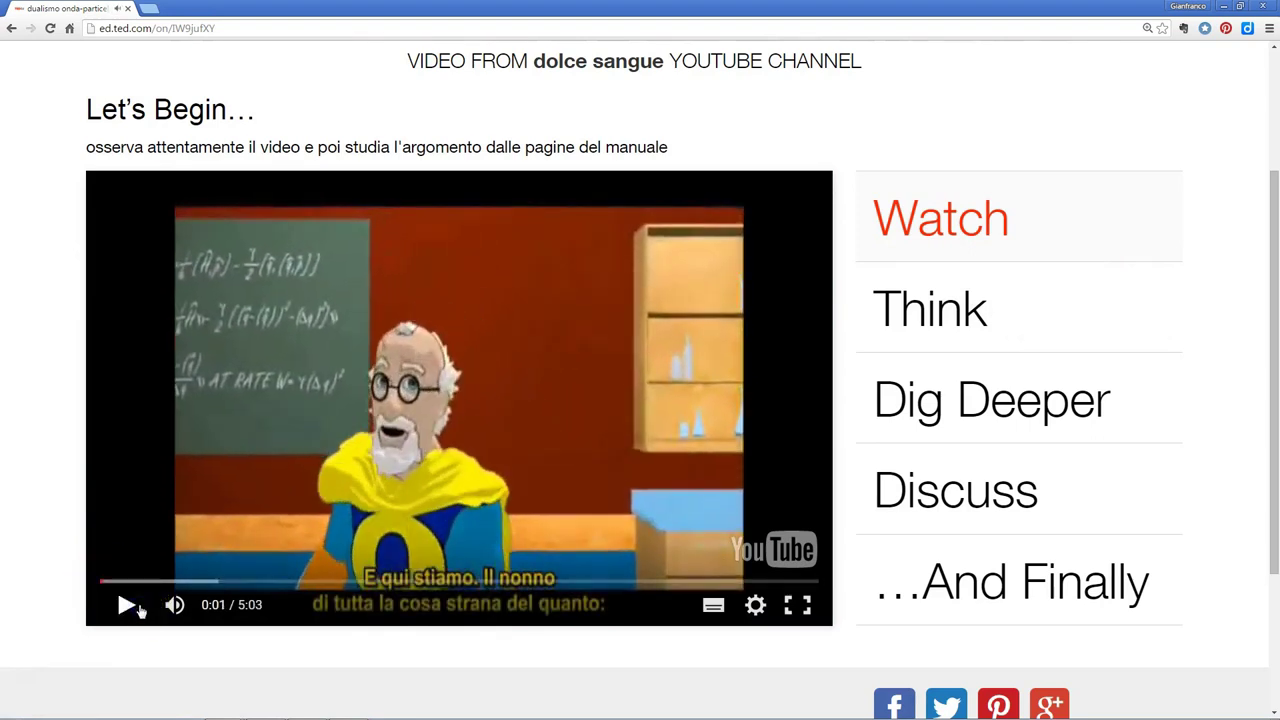
scroll(519, 500, "up", 2)
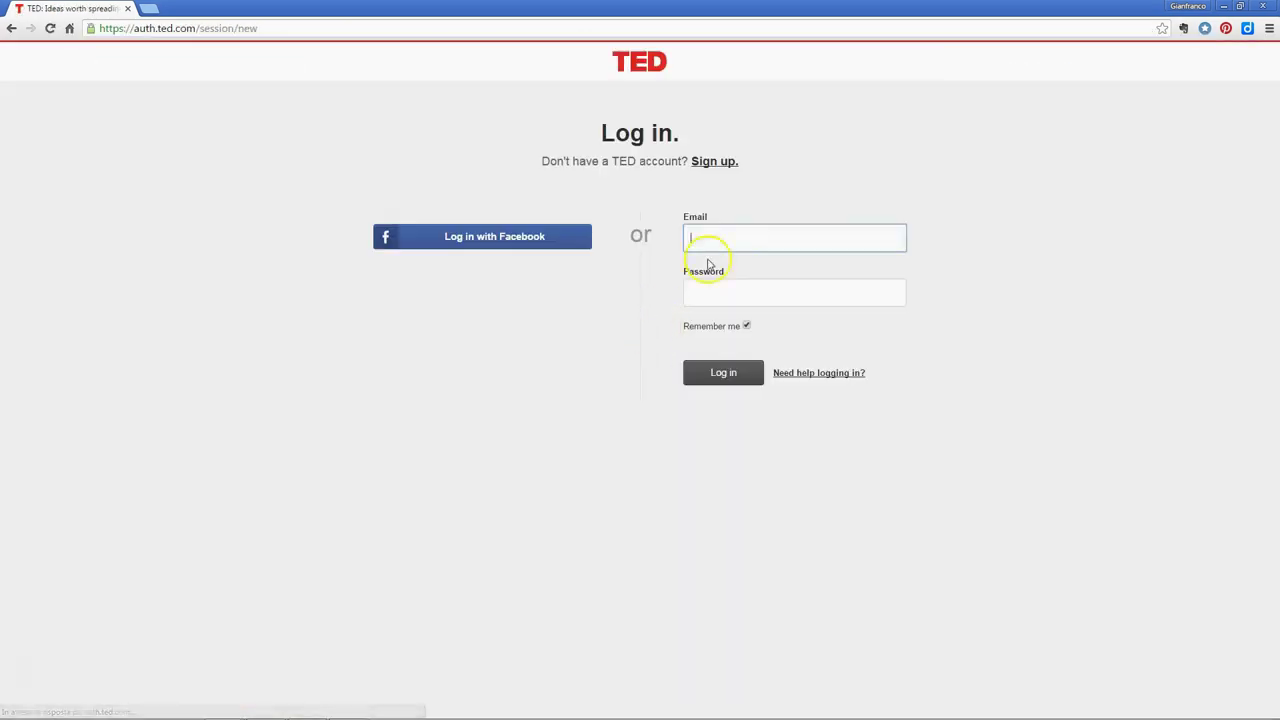
Log in with the student's e-mail address and password
left_click(731, 232)
type("ganfarco")
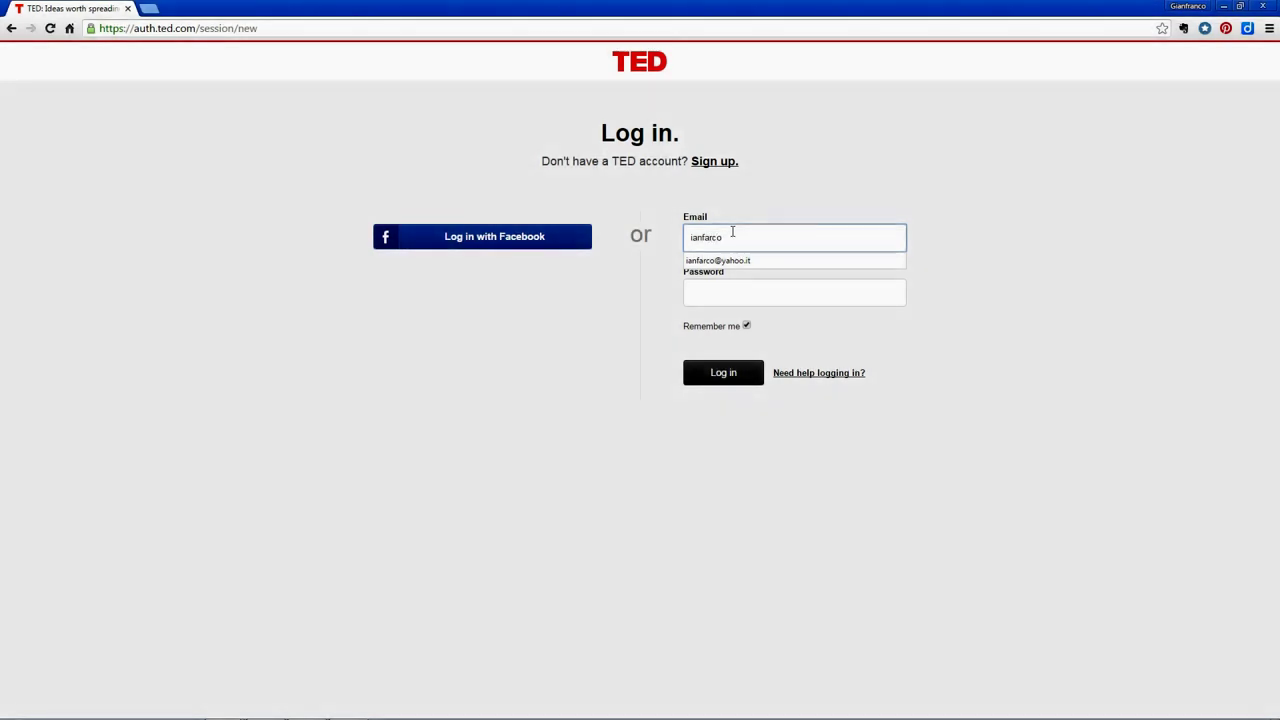
key("Down")
key("Return")
left_click(783, 293)
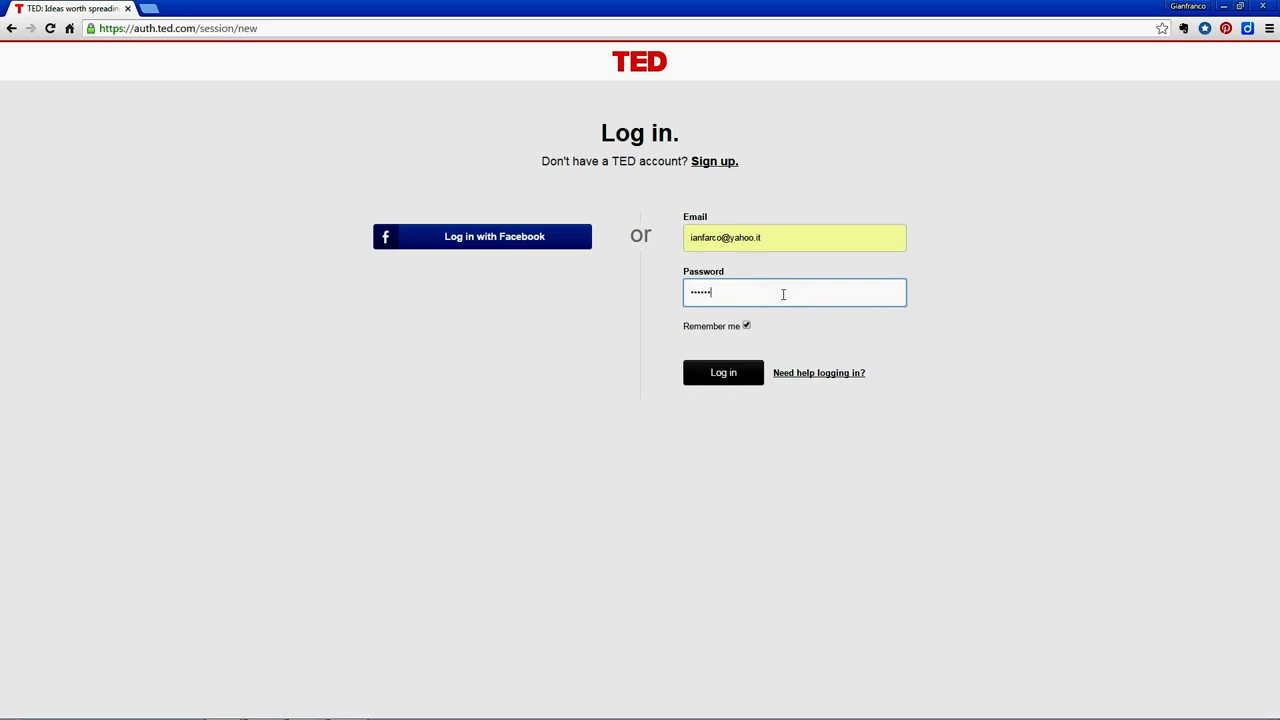
left_click(724, 385)
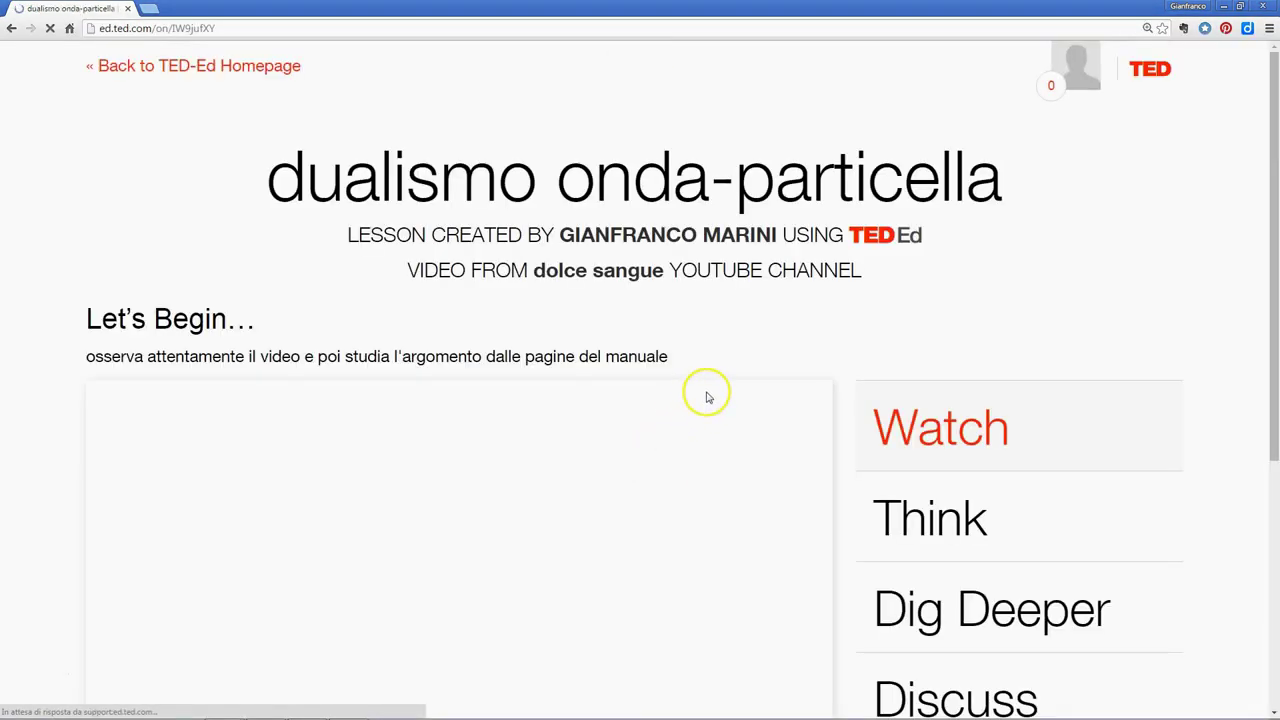
Play the lesson video and save answer A for the first Think question
scroll(794, 423, "down", 2)
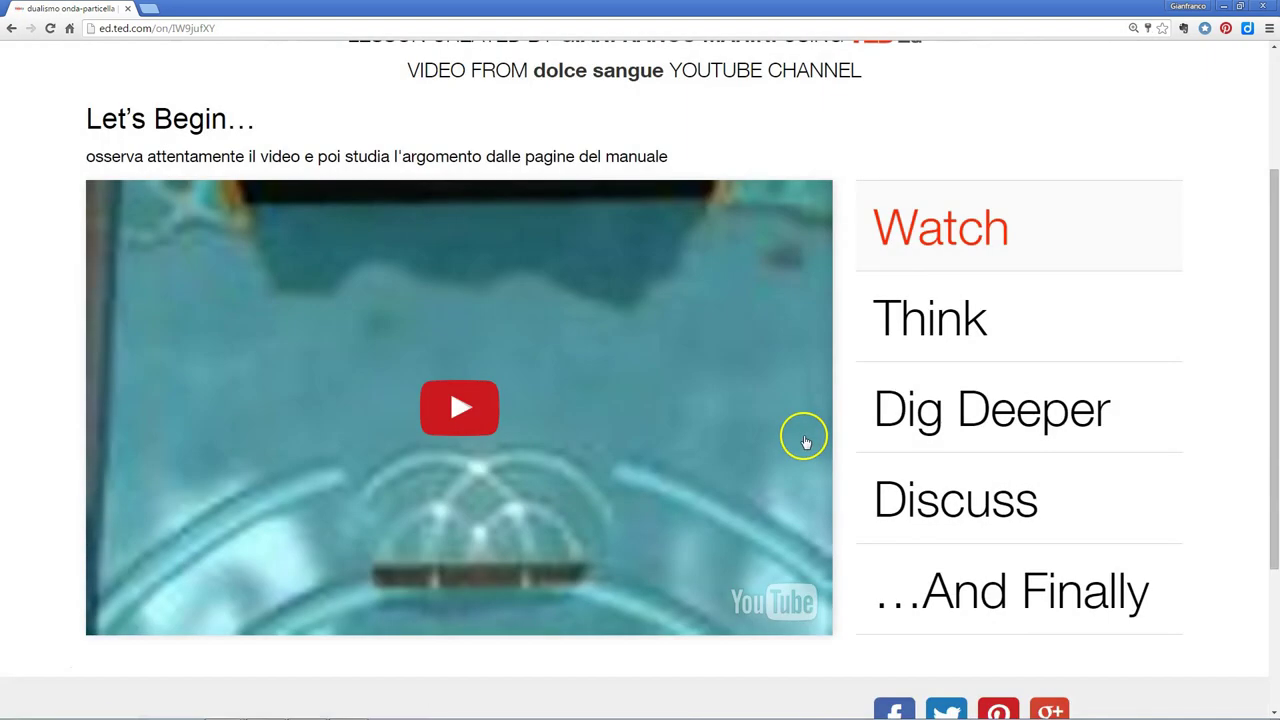
left_click(495, 416)
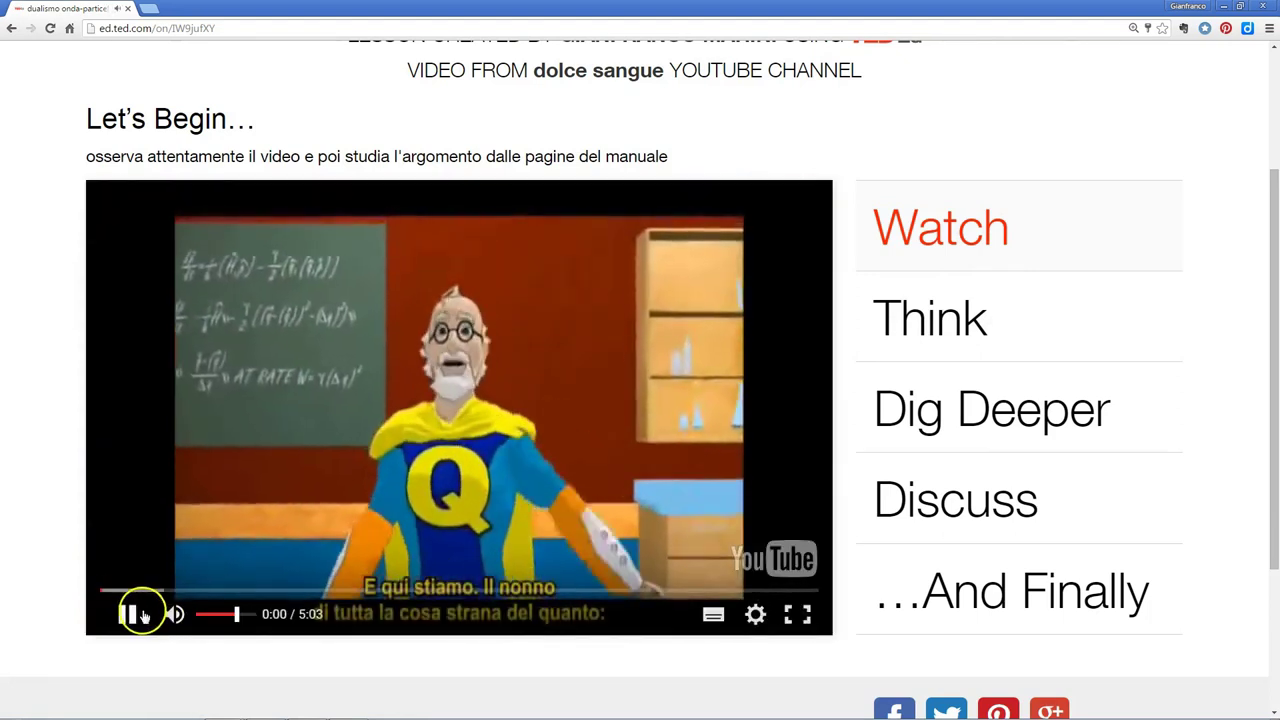
left_click(930, 325)
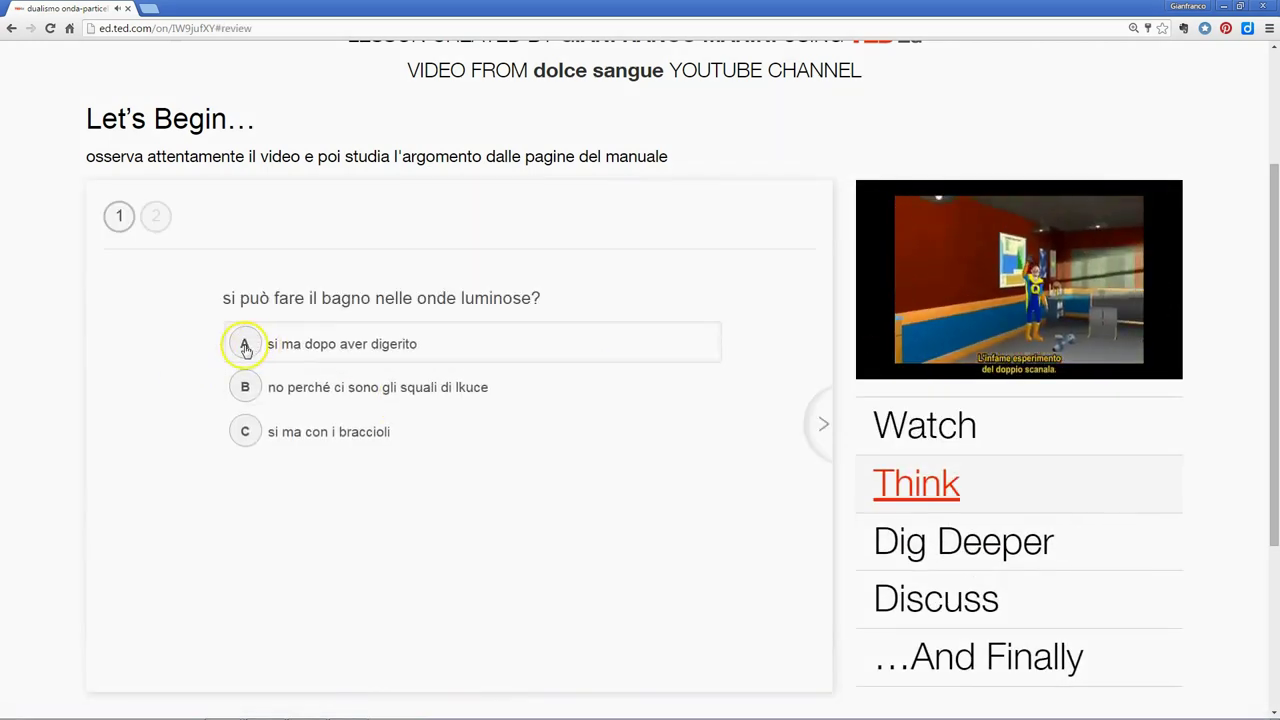
left_click(245, 346)
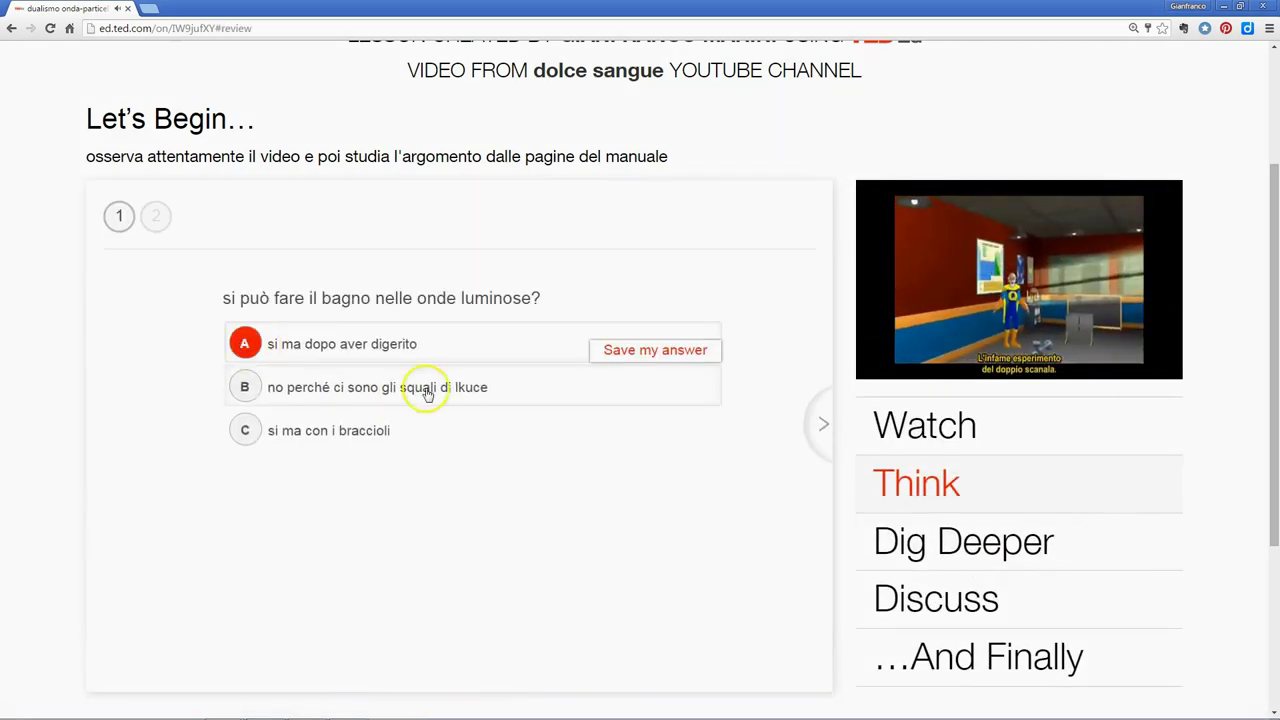
left_click(605, 354)
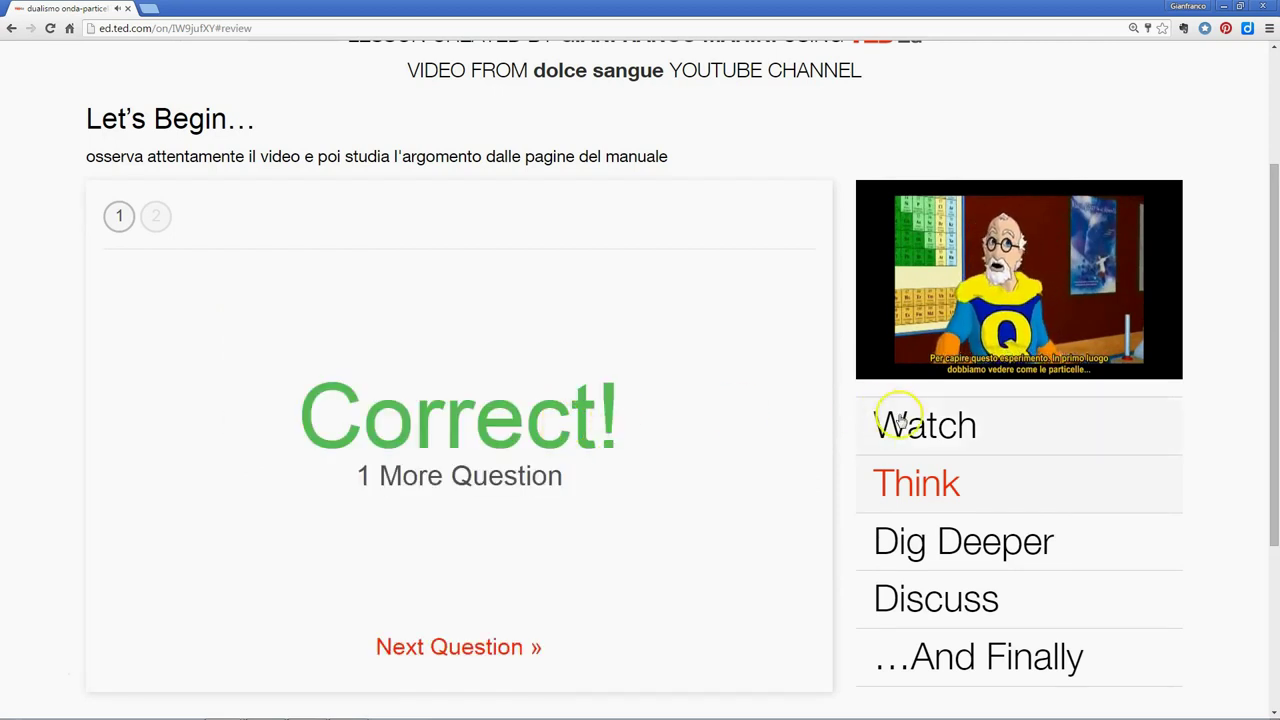
Open the 'sapevate che' guided discussion under Dig Deeper and Discuss, ready to respond
left_click(935, 540)
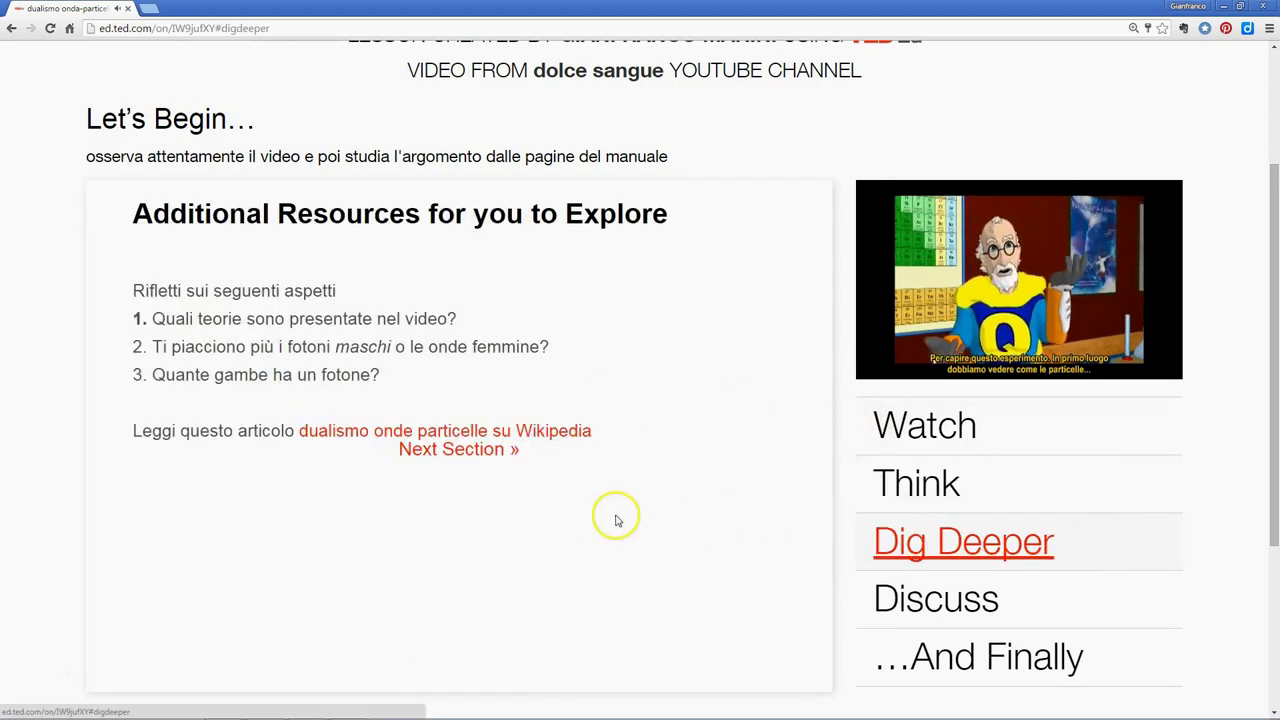
scroll(1090, 410, "down", 1)
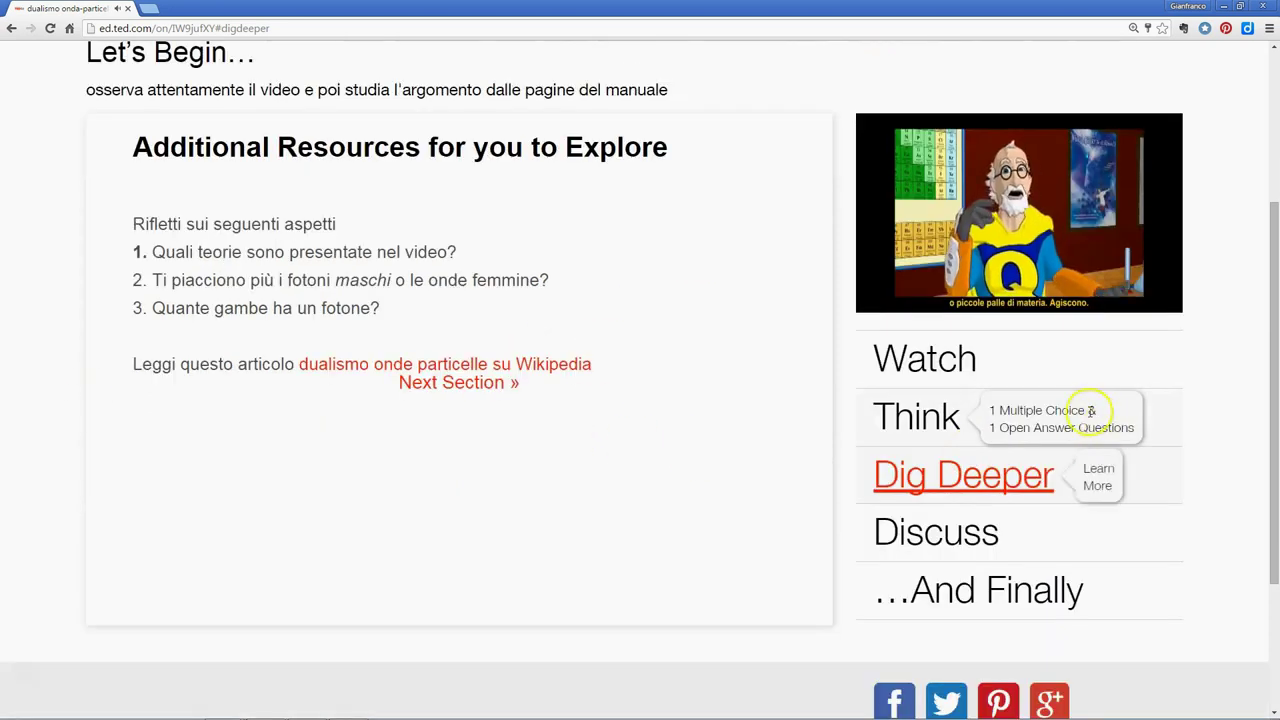
left_click(955, 543)
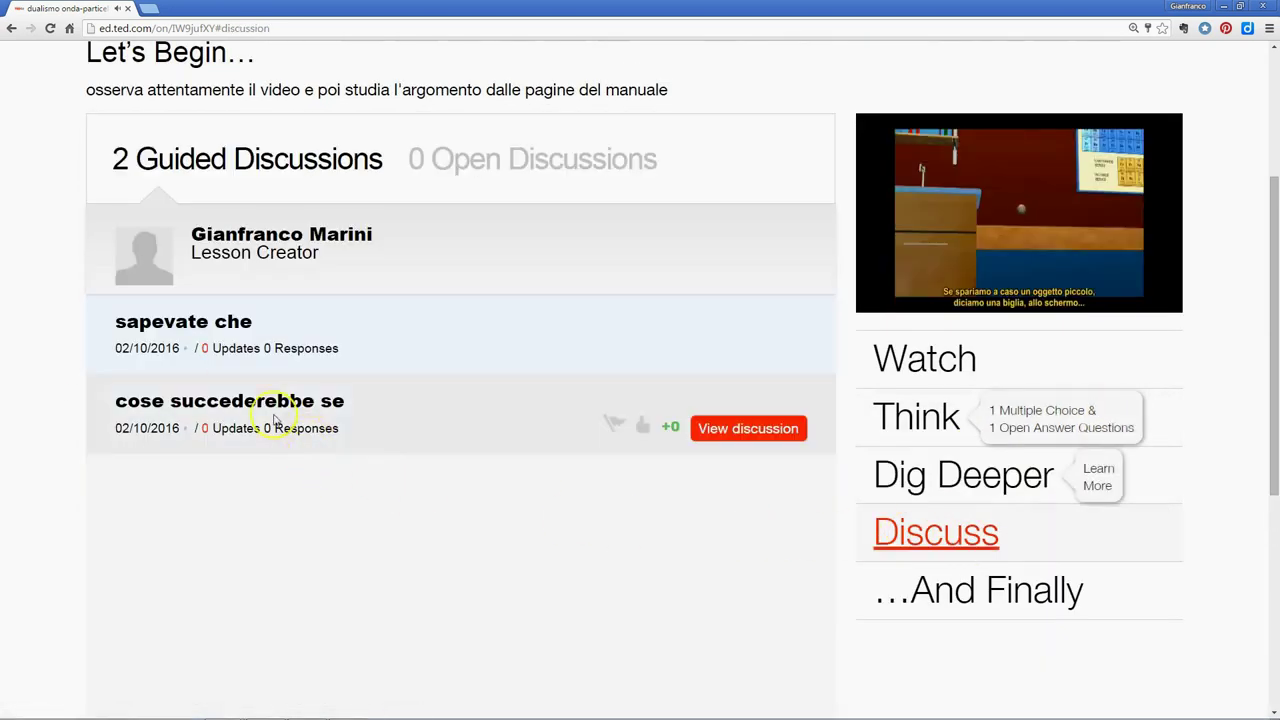
left_click(698, 427)
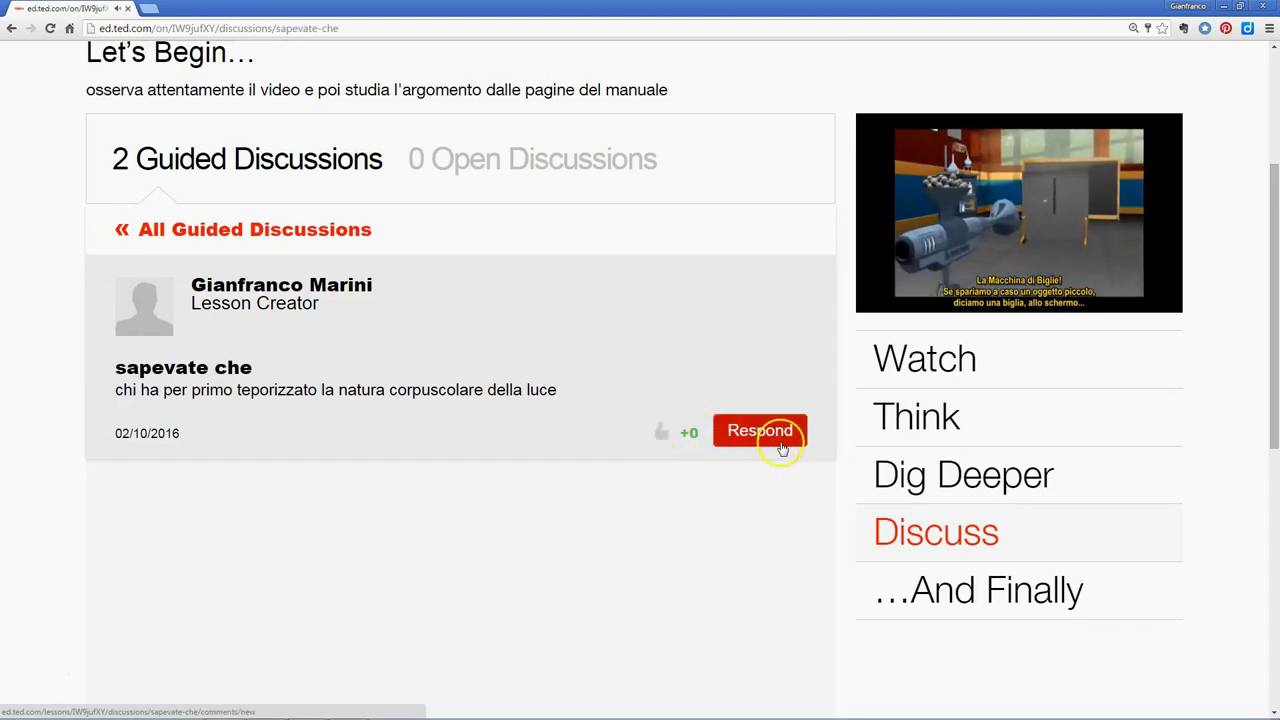
left_click(125, 232)
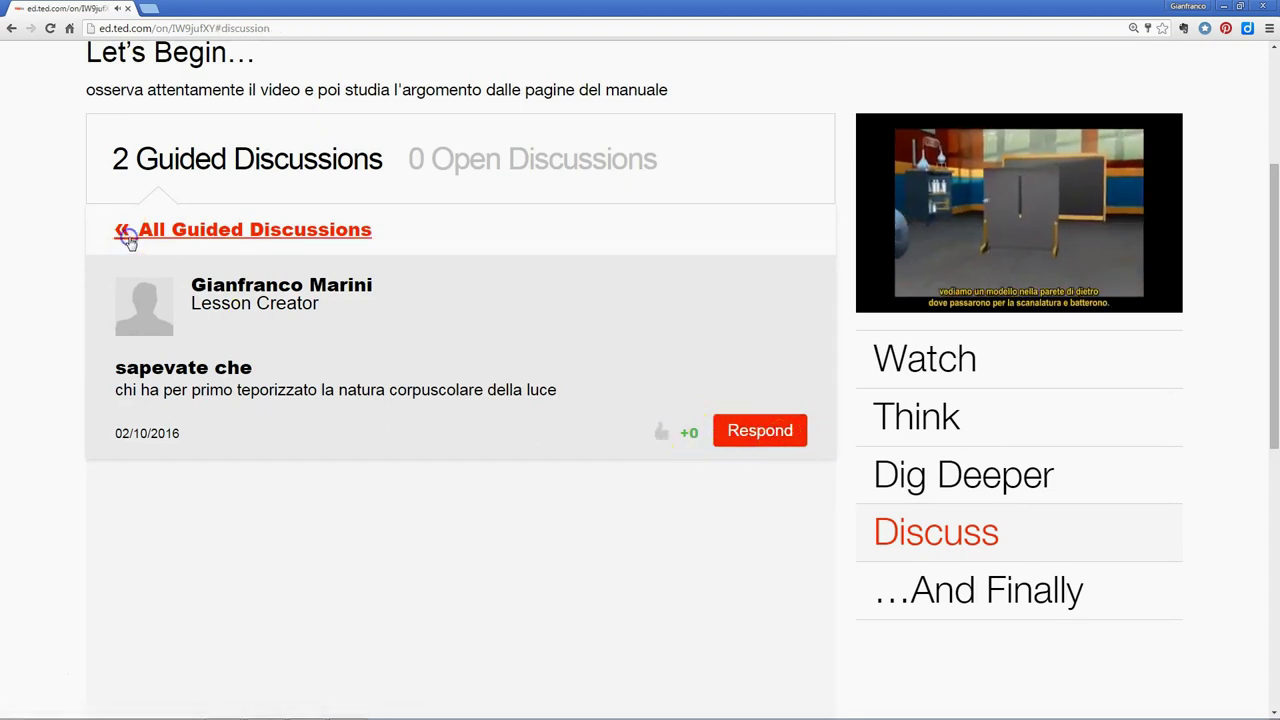
mouse_move(171, 323)
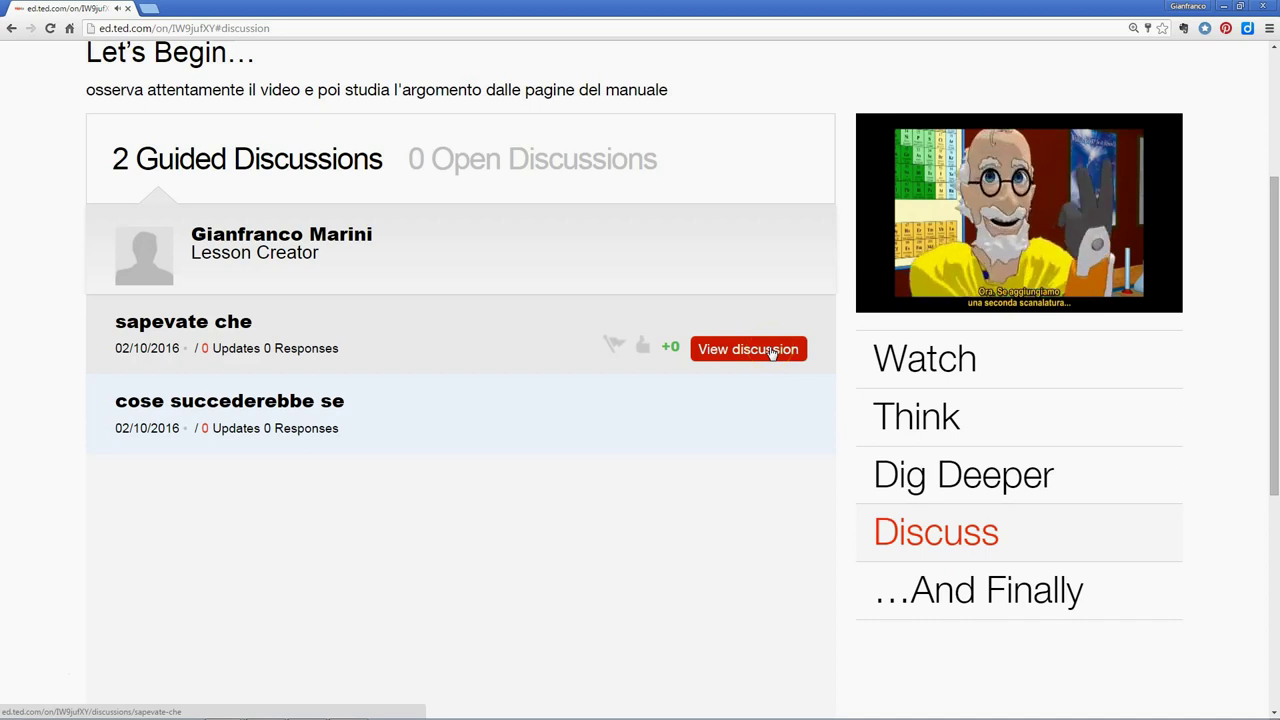
left_click(772, 350)
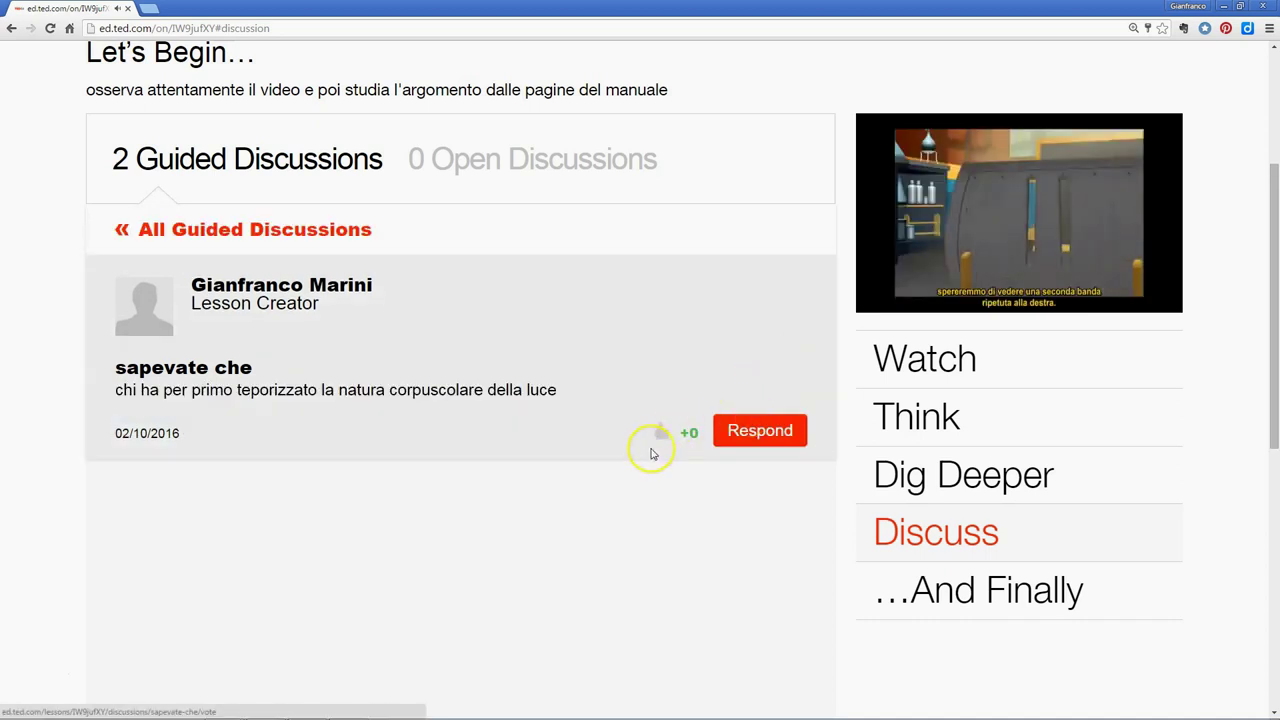
left_click(749, 430)
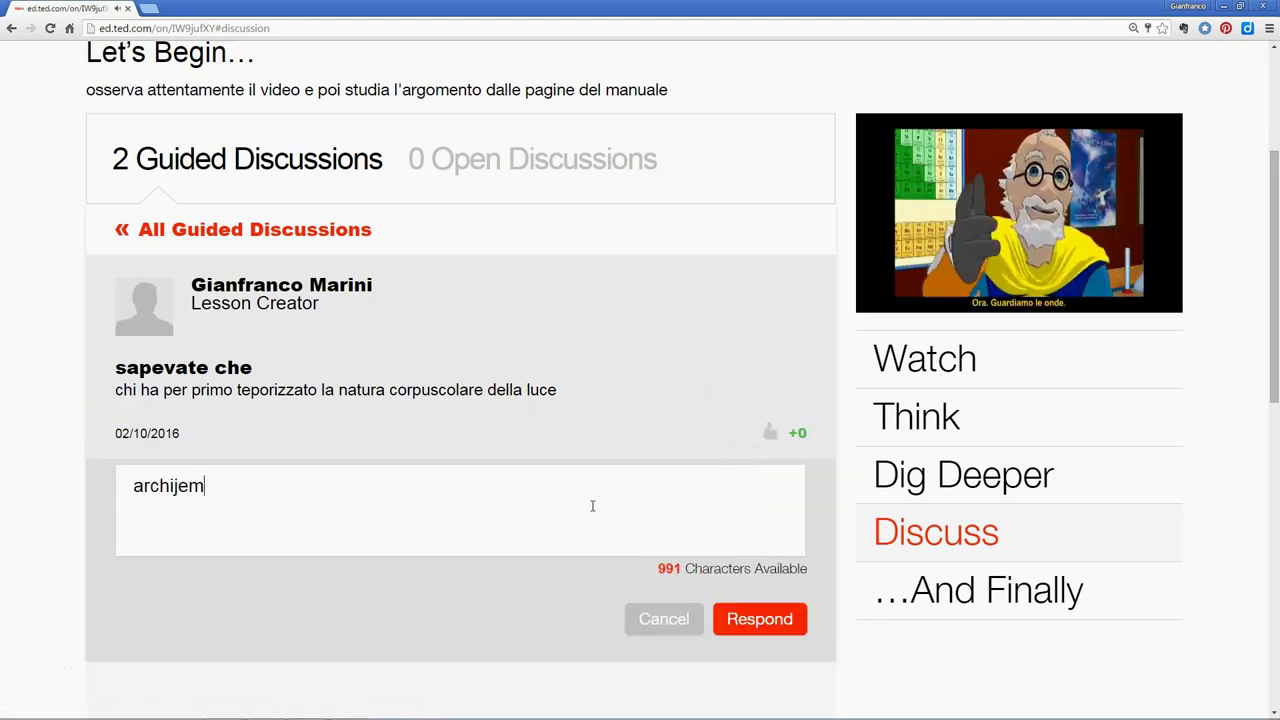
Post the response 'archimede pitagorico' to the 'sapevate che' discussion
type("archimede p")
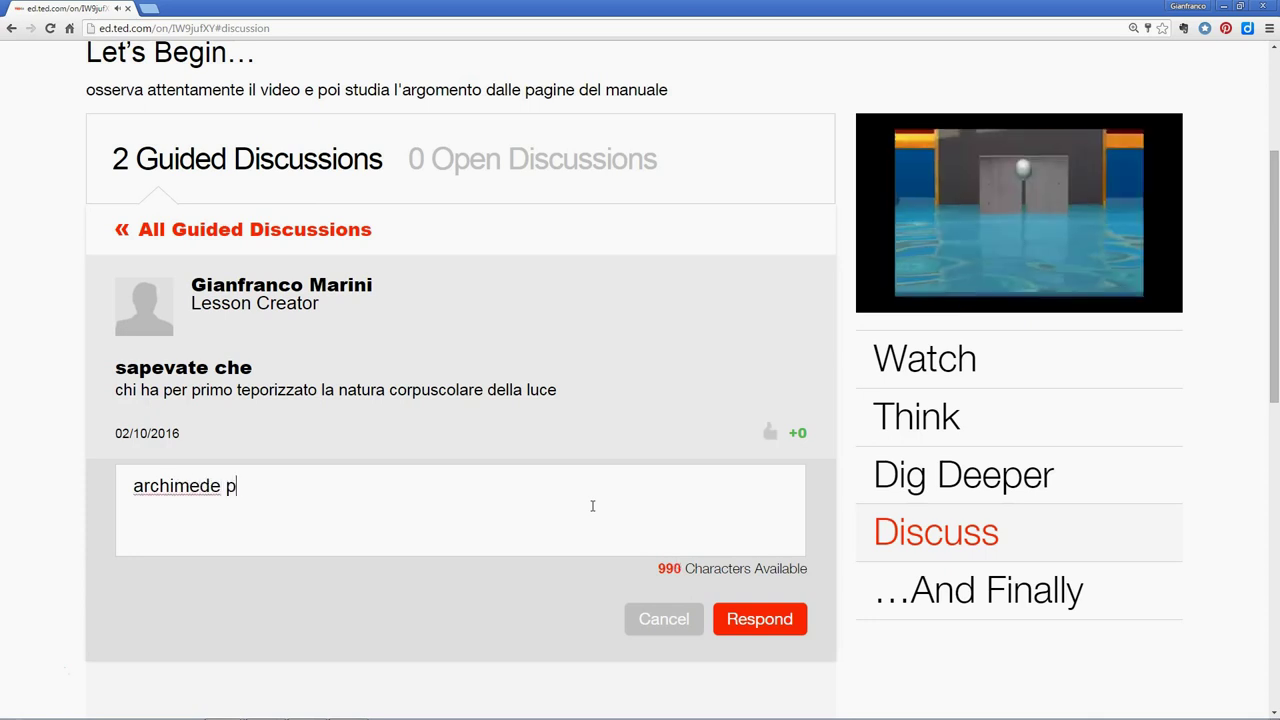
type("itagorico")
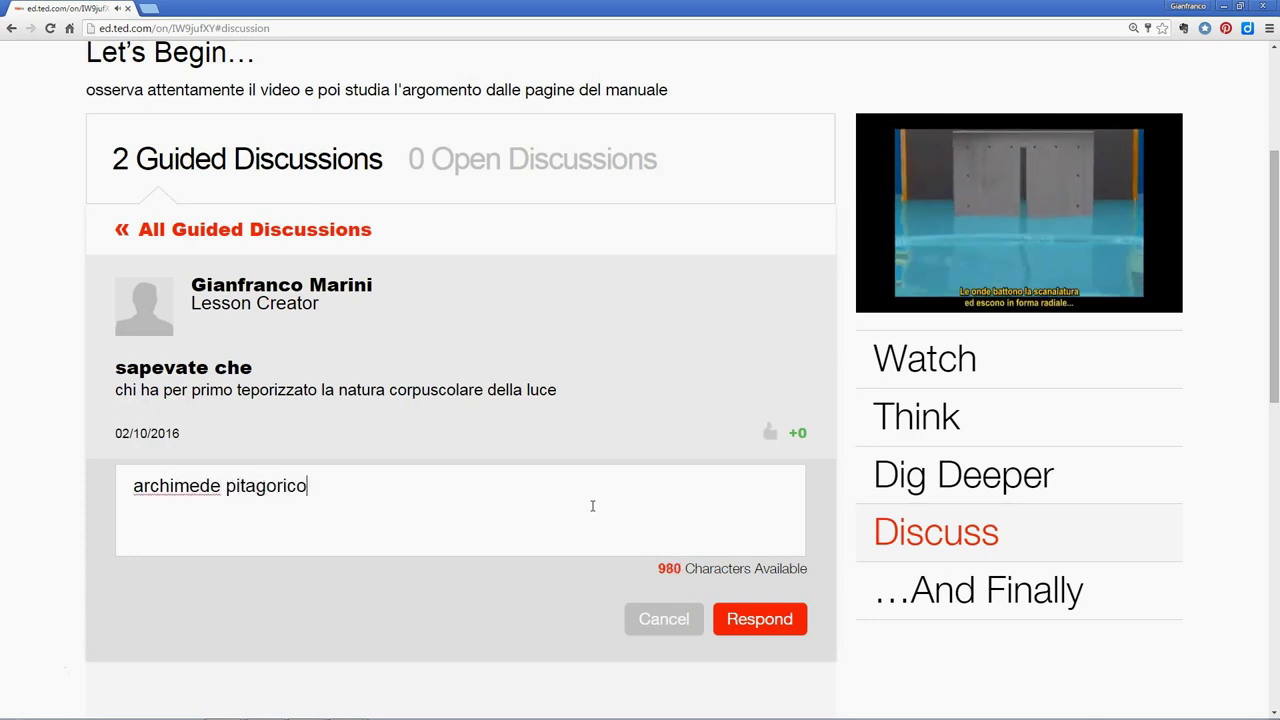
left_click(588, 513)
left_click(757, 624)
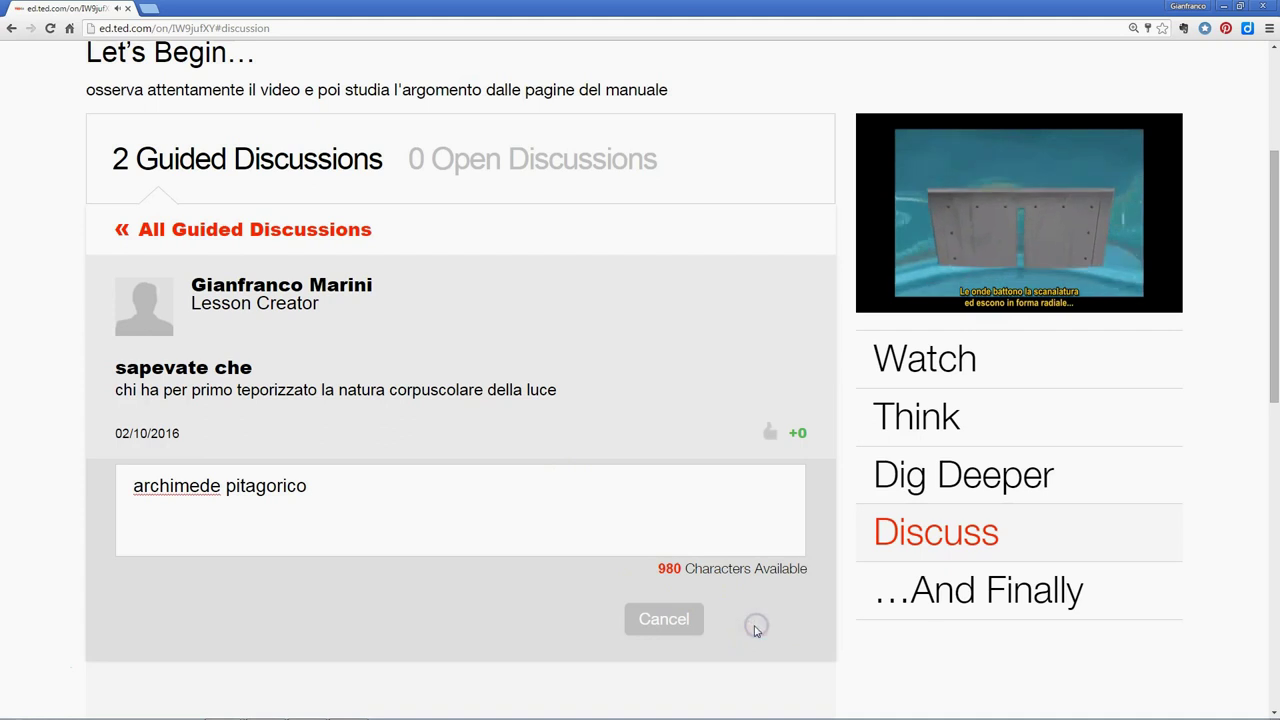
Pause the lesson video and open the student's account menu
scroll(606, 494, "down", 1)
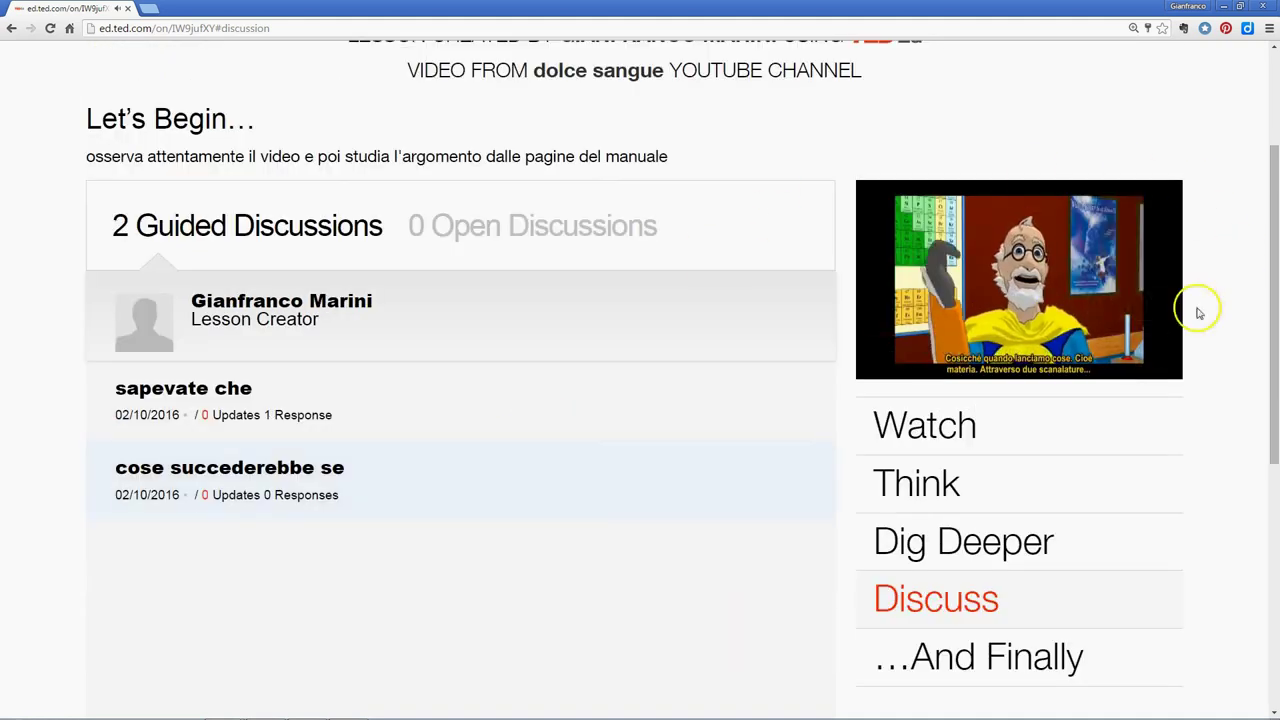
mouse_move(1174, 289)
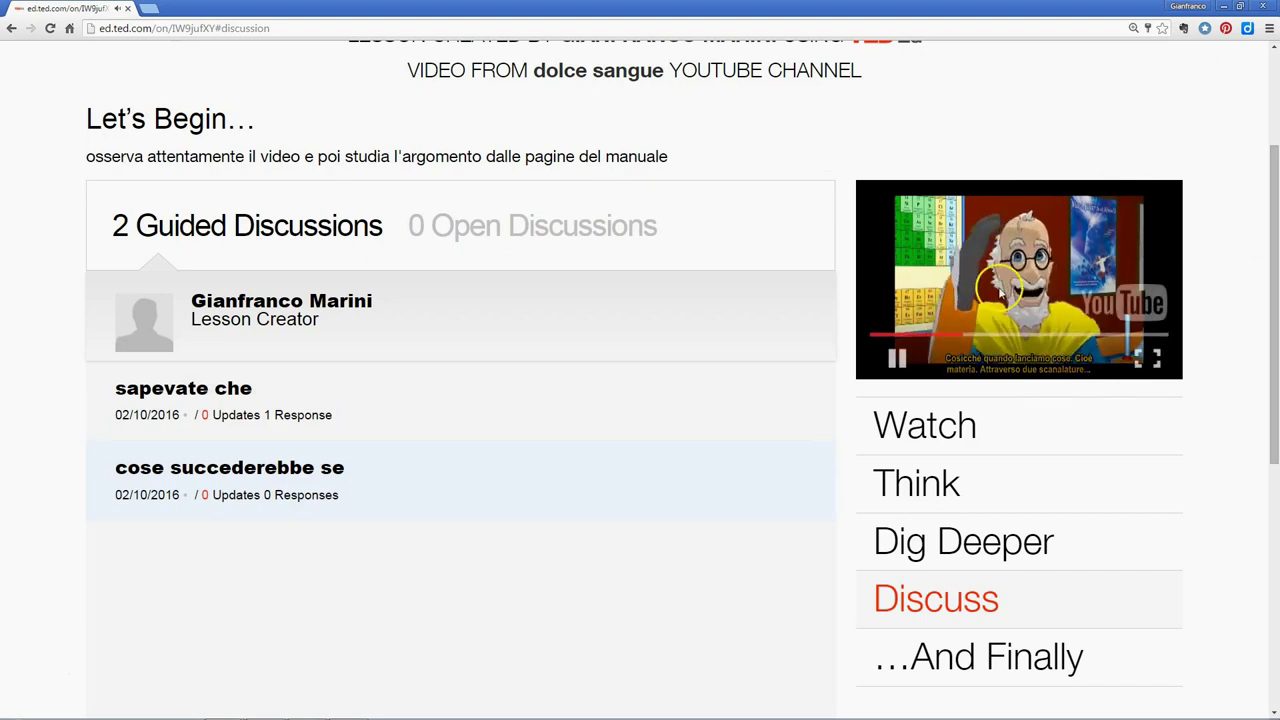
left_click(896, 360)
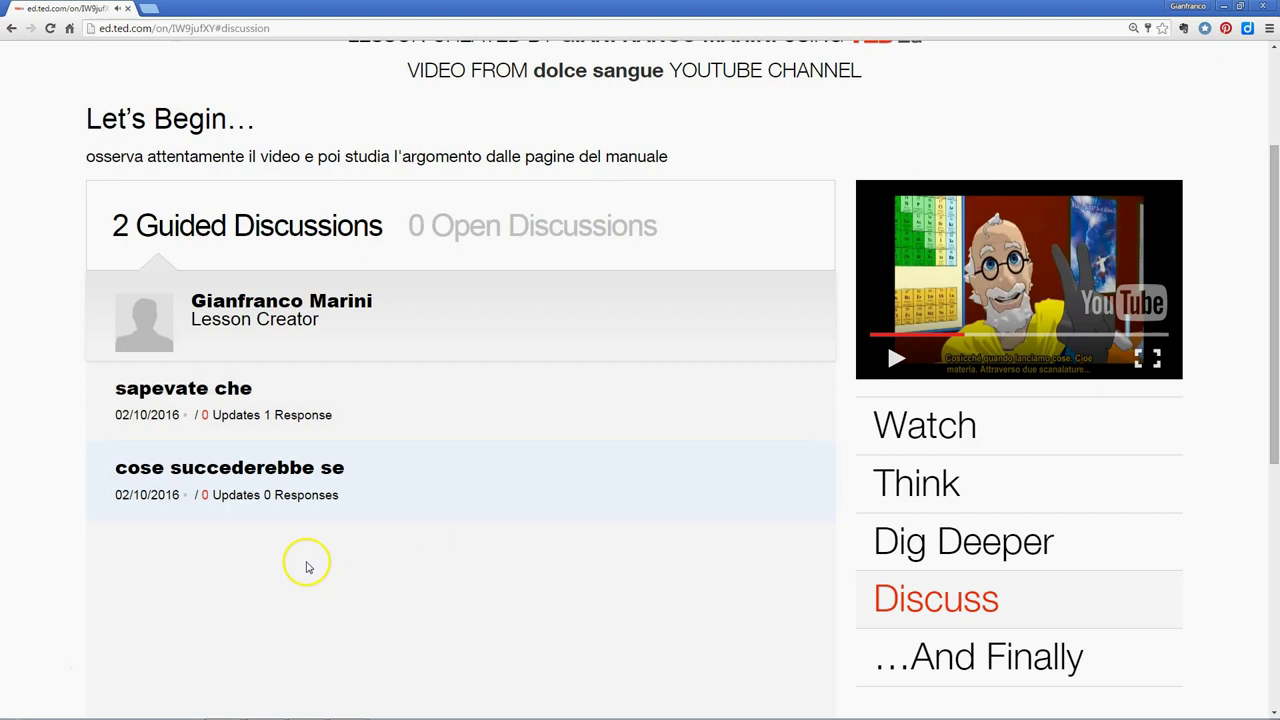
scroll(514, 514, "up", 3)
left_click(1051, 85)
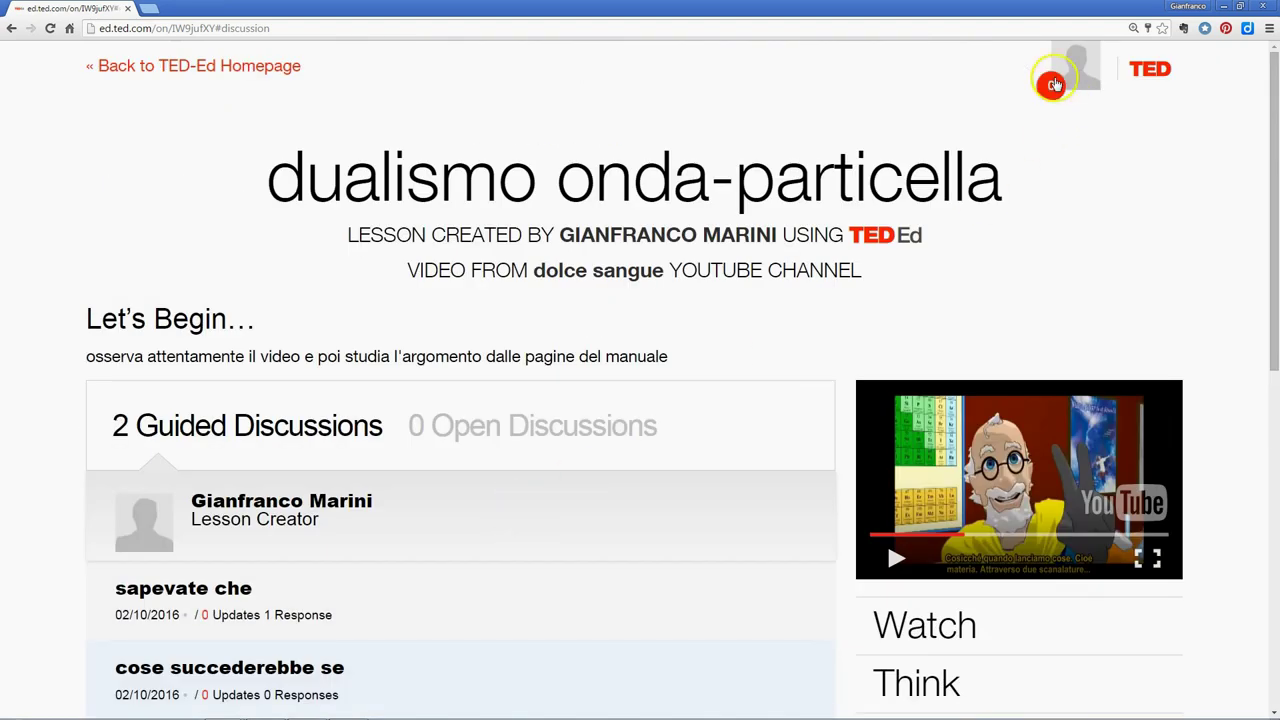
Log out of the student account, sign in with the teacher's saved credentials, and open the account menu
left_click(917, 358)
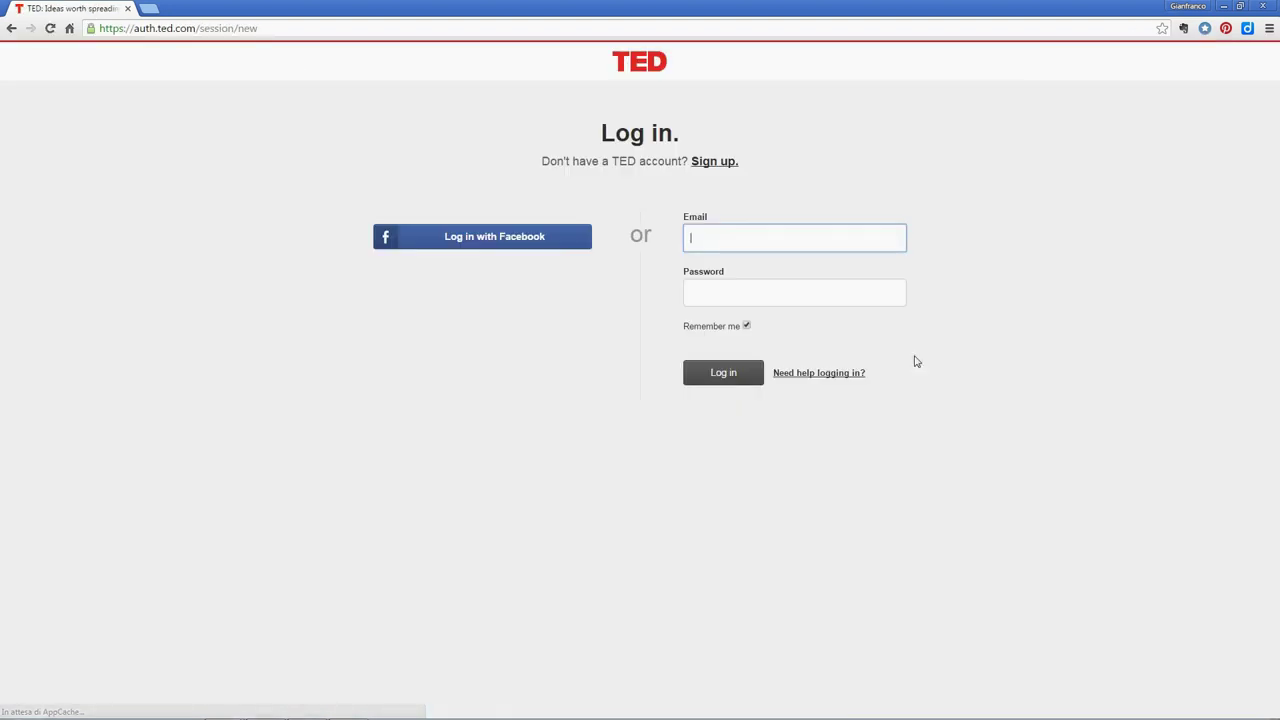
left_click(782, 245)
type("gui")
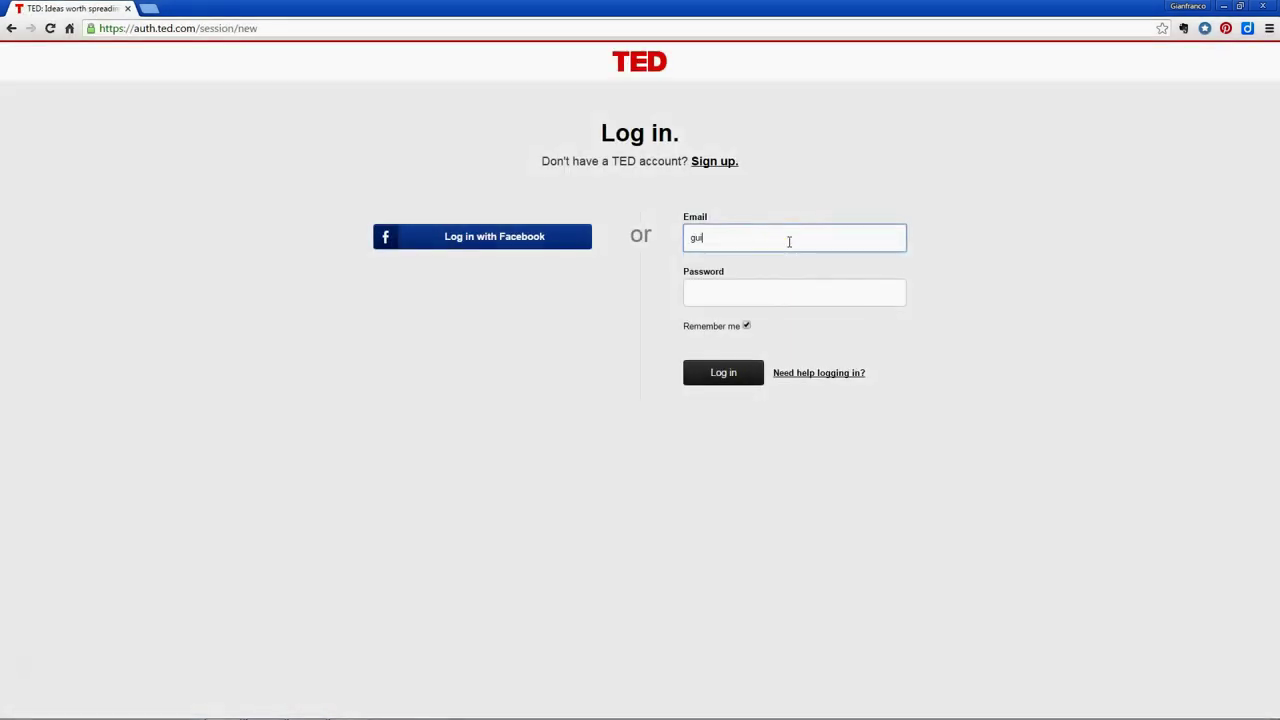
key("BackSpace")
key("BackSpace")
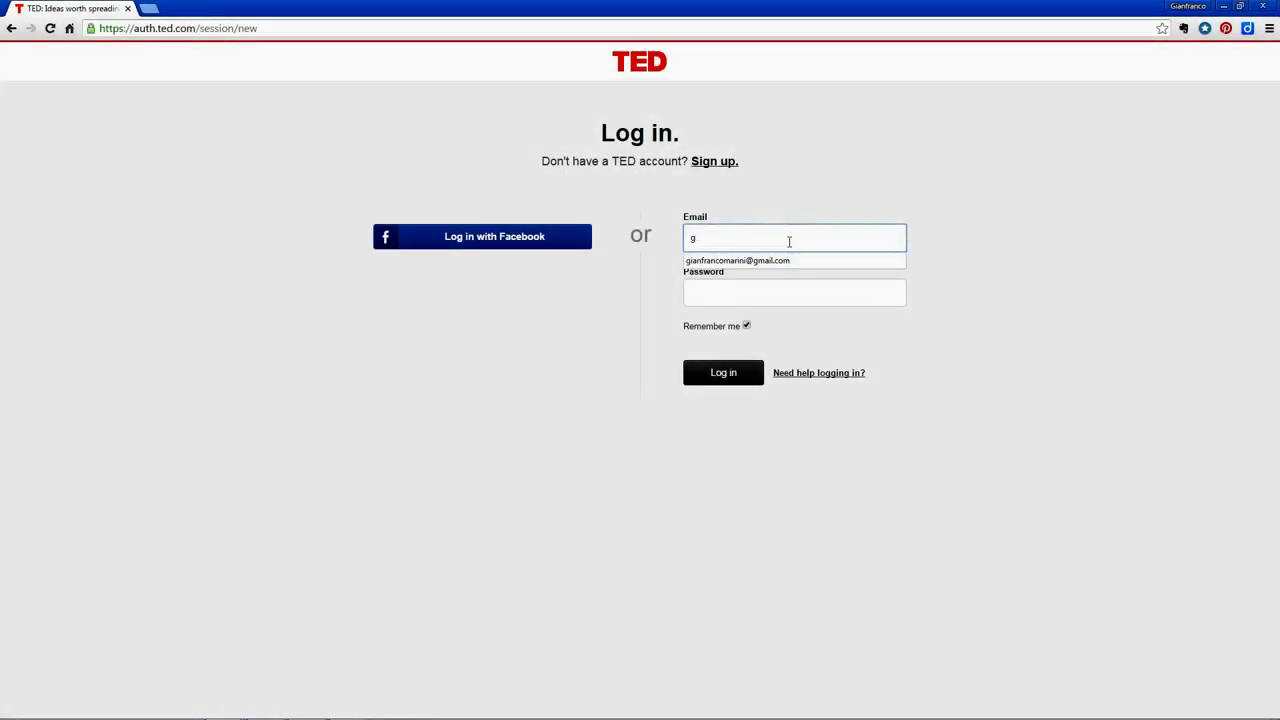
left_click(776, 262)
left_click(778, 286)
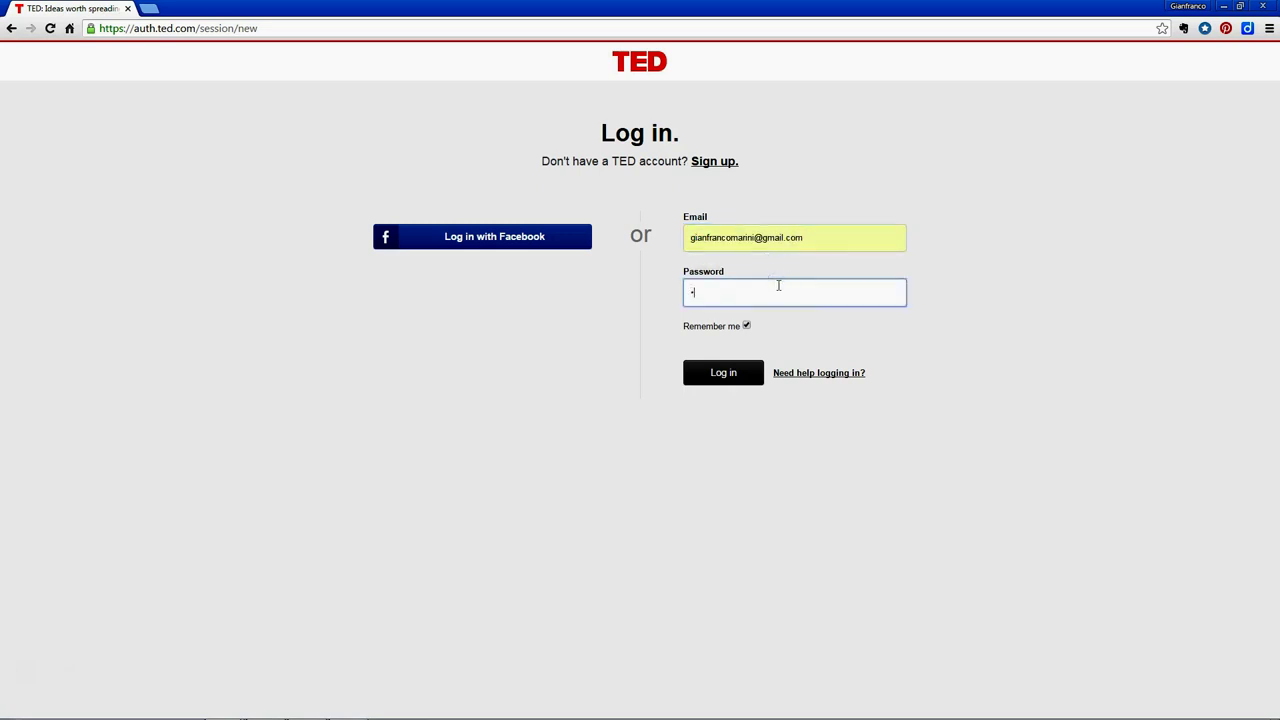
left_click(816, 362)
left_click(724, 372)
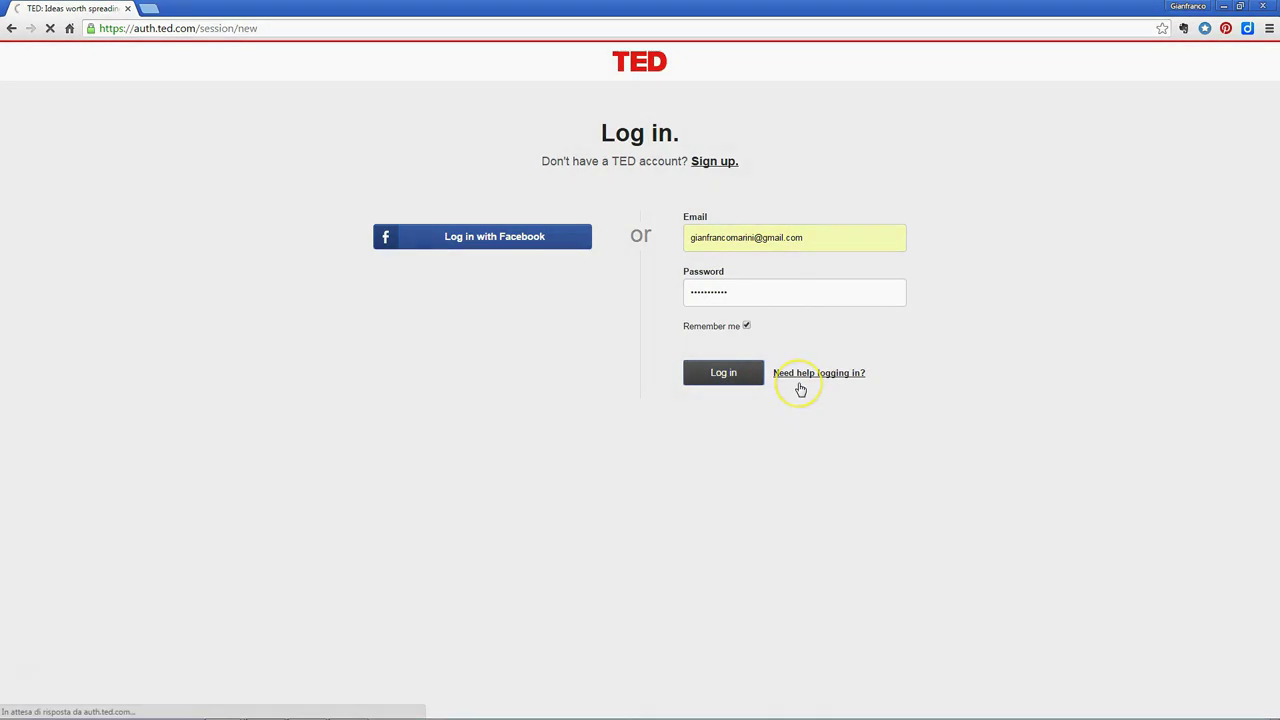
left_click(737, 381)
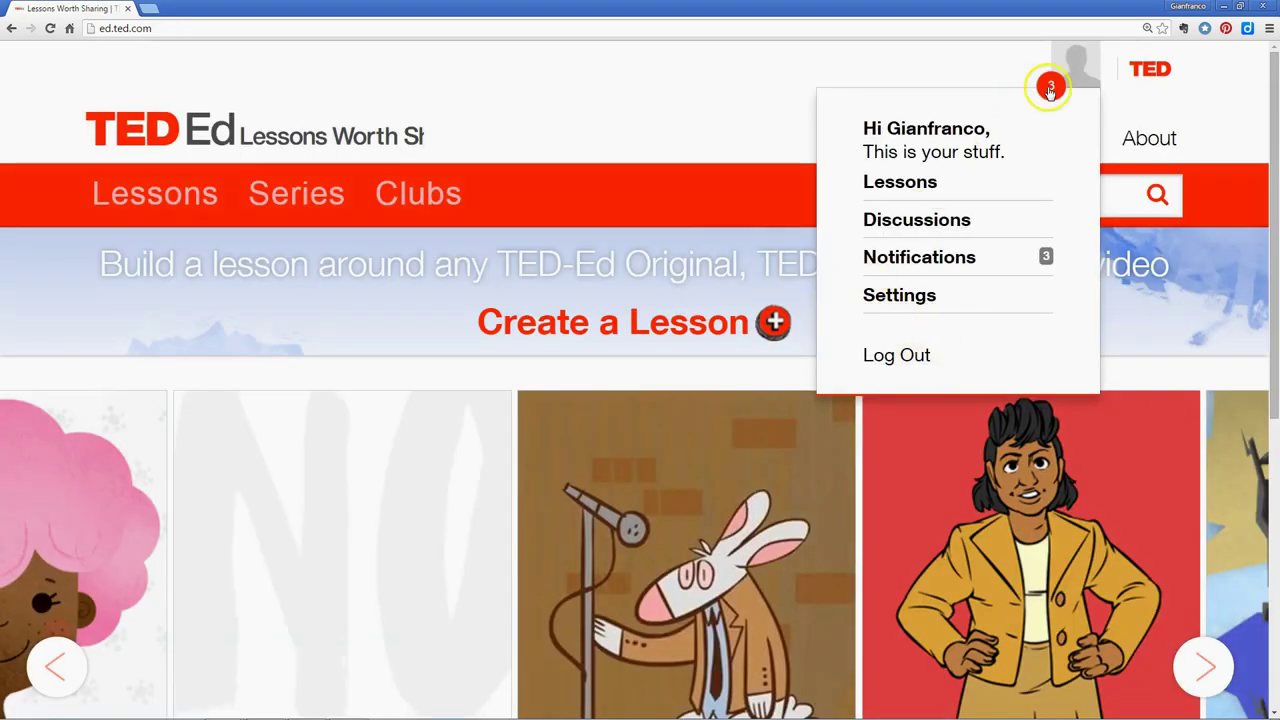
left_click(1050, 88)
left_click(1050, 88)
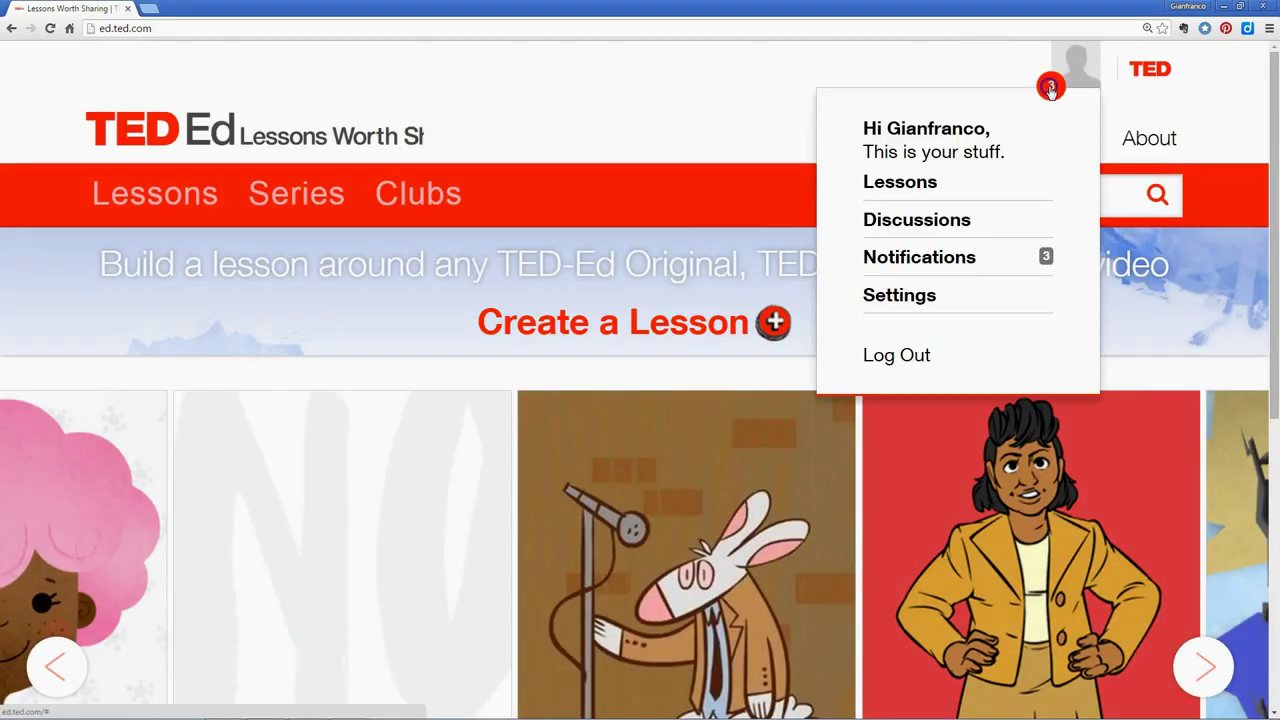
Read the notifications about the student's reply, lesson start and view, then open Review student work
left_click(923, 265)
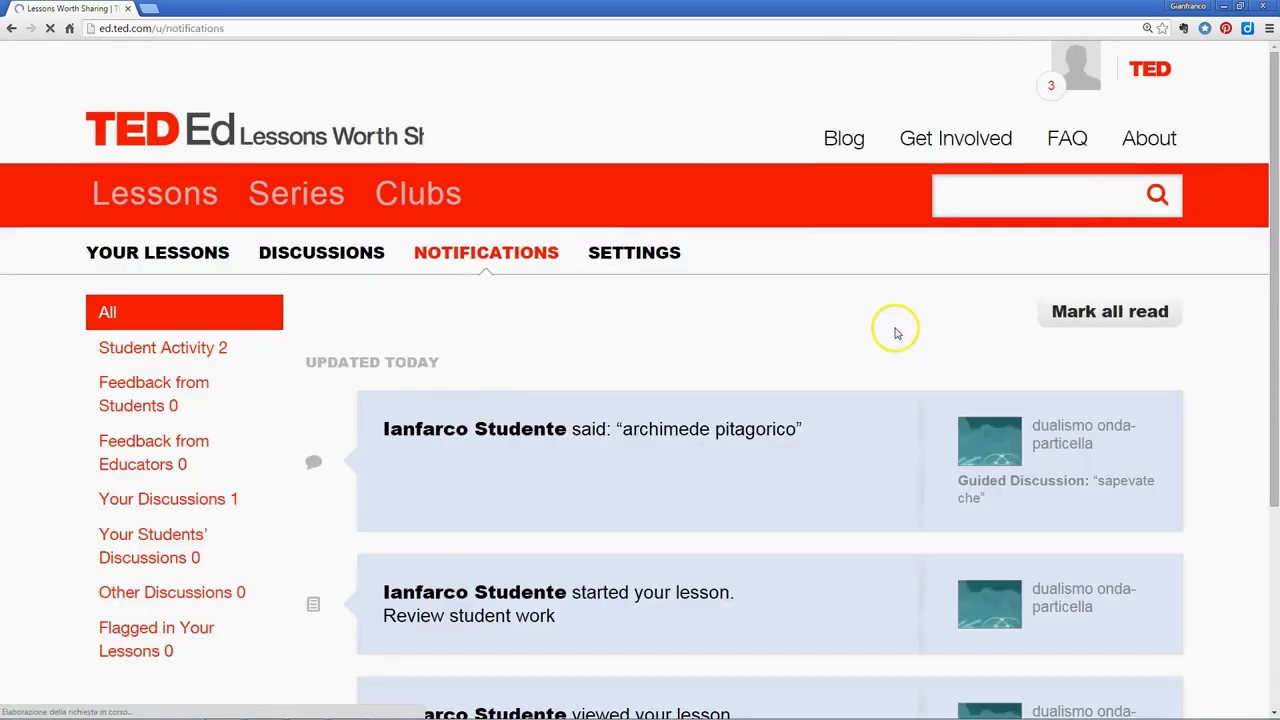
scroll(880, 335, "down", 2)
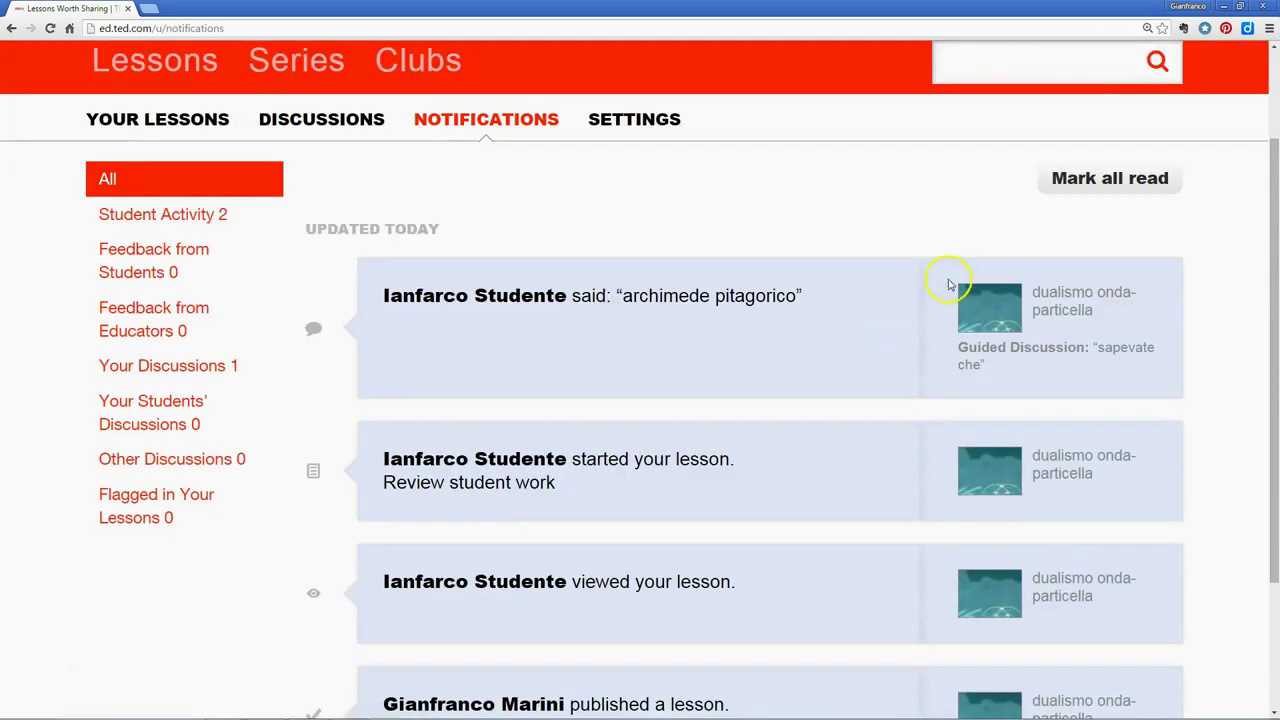
scroll(900, 300, "down", 1)
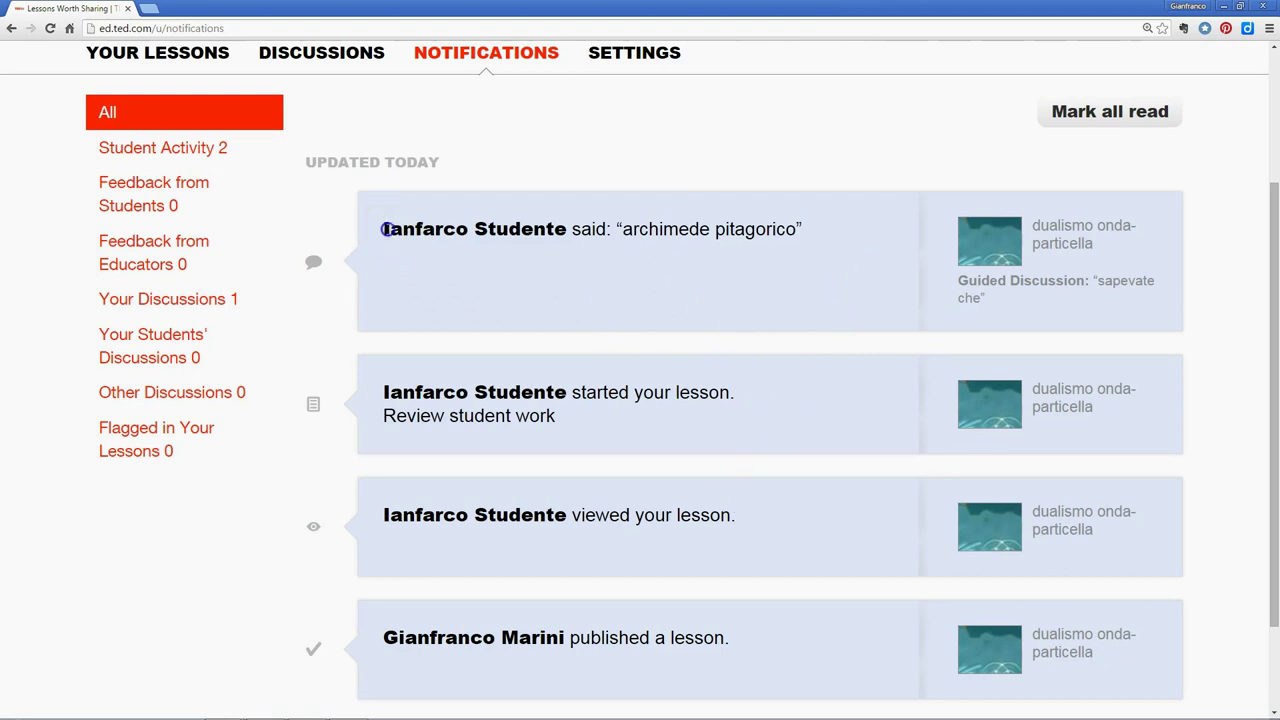
left_click_drag(386, 229, 465, 229)
scroll(531, 271, "down", 2)
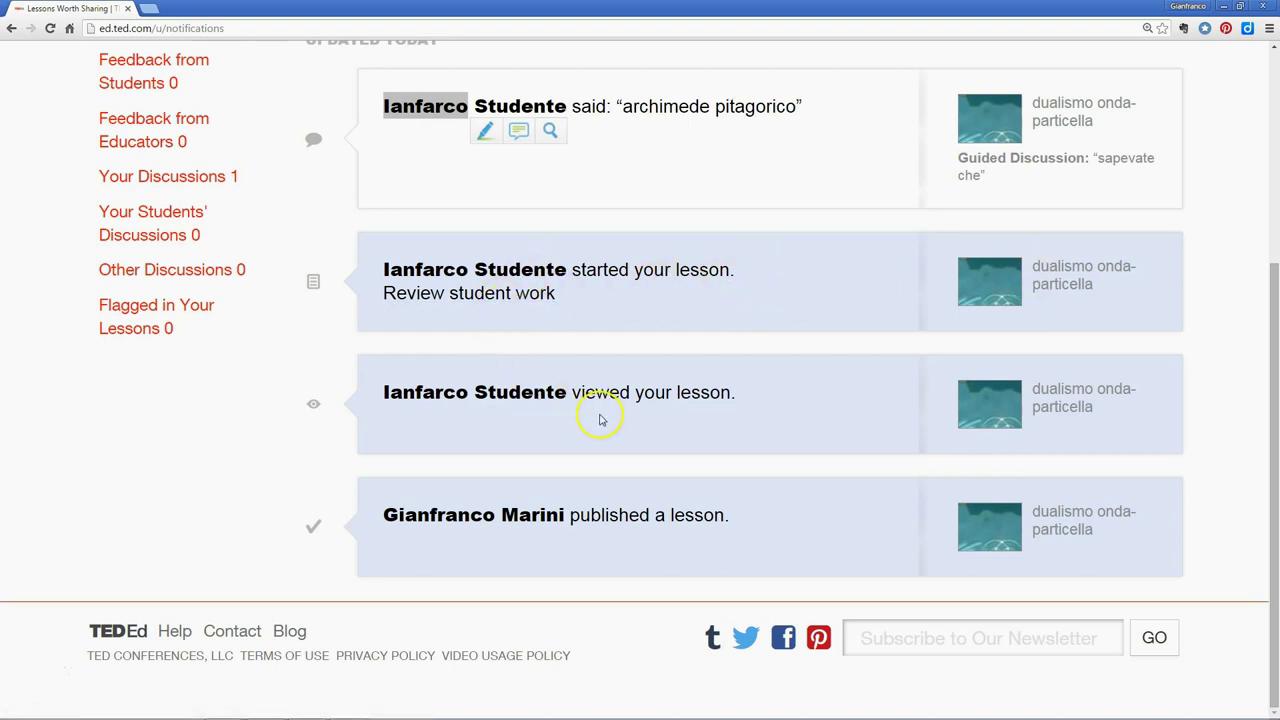
left_click(498, 295)
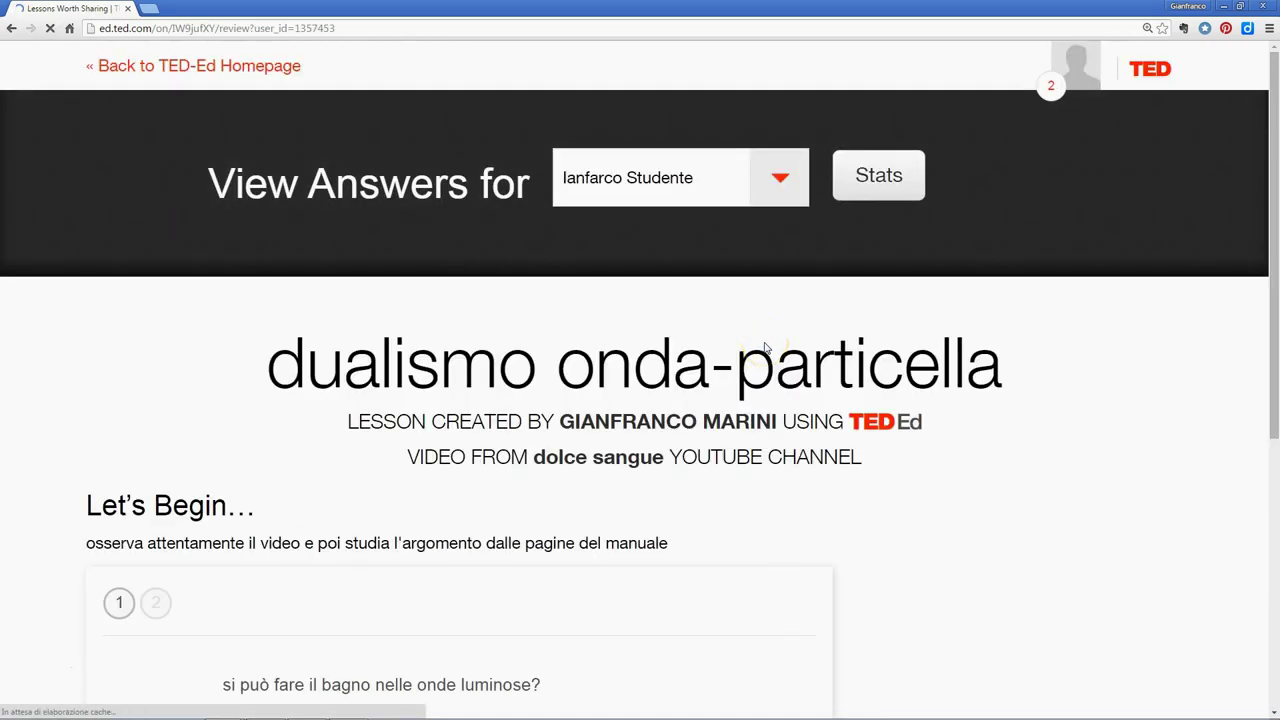
View the student's answers on quiz question 2, then question 1 showing answer A
scroll(766, 347, "down", 3)
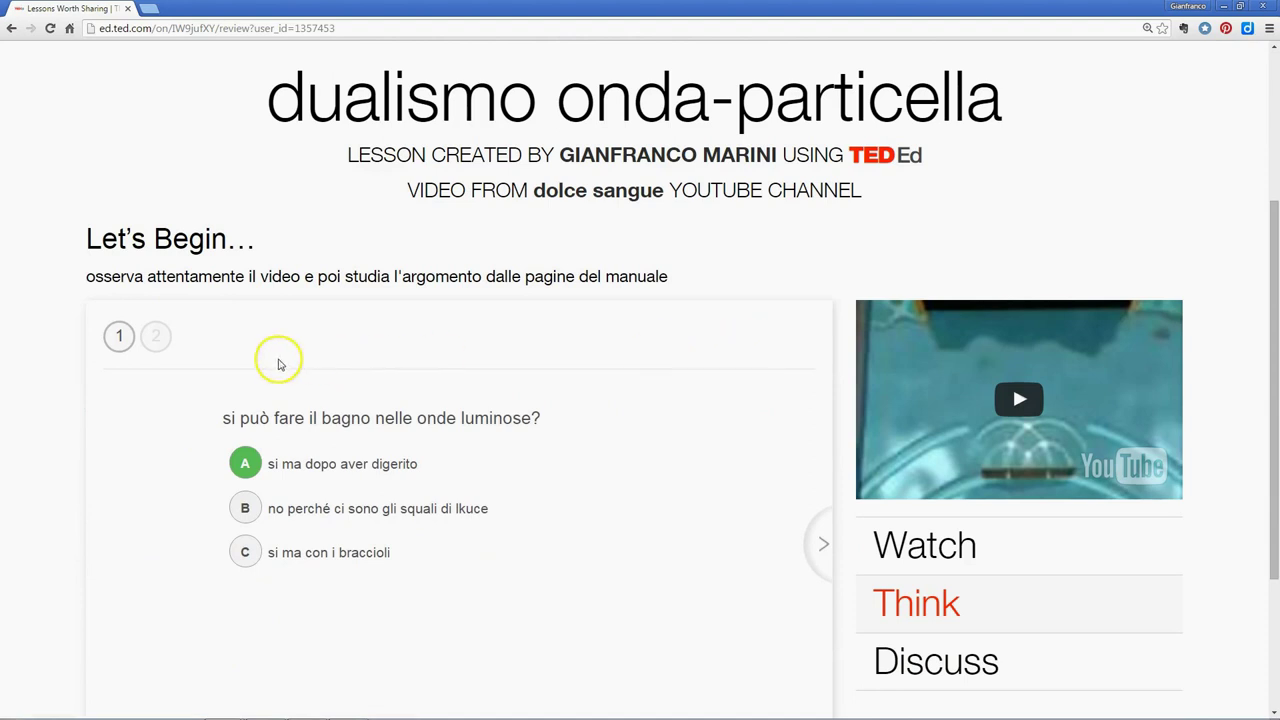
scroll(197, 340, "down", 1)
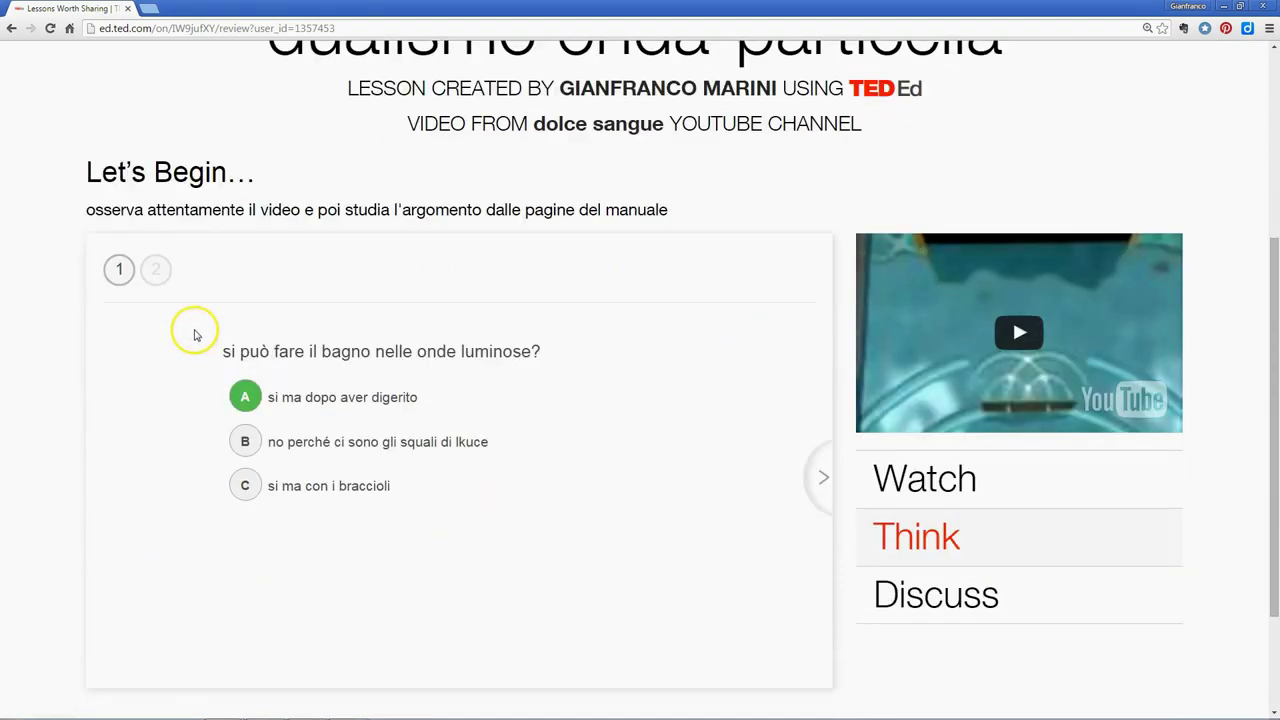
left_click(157, 270)
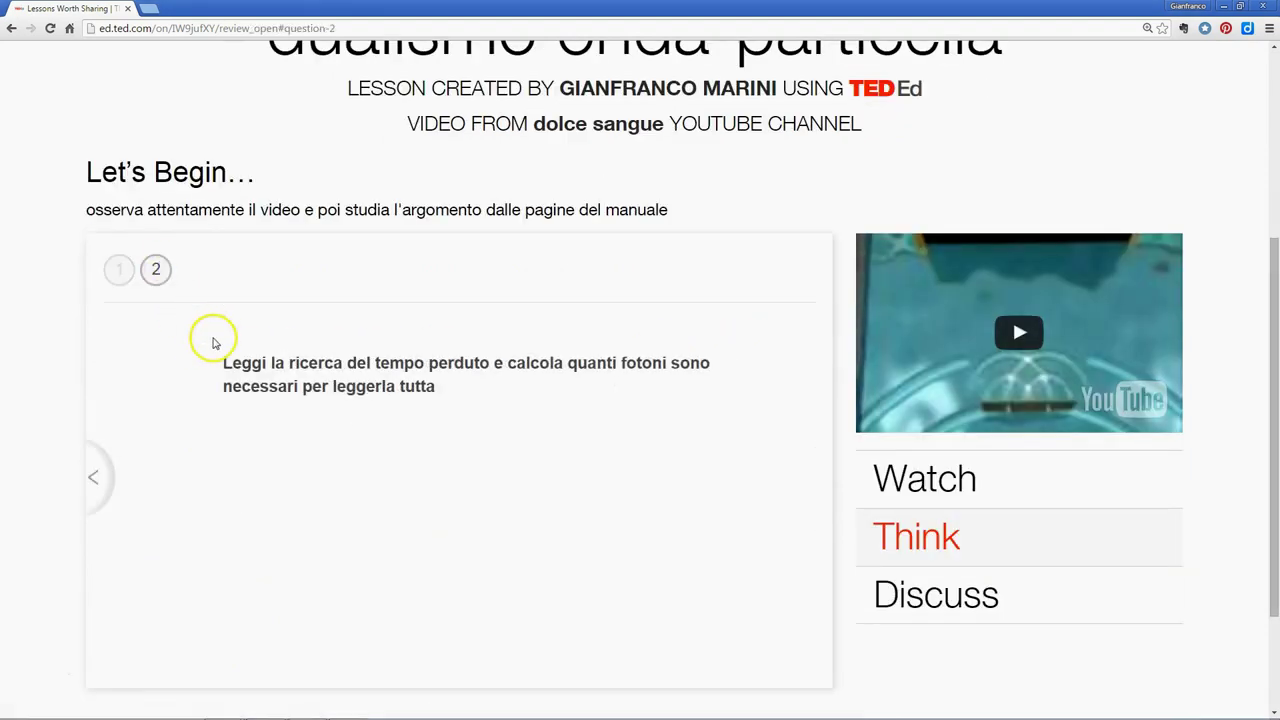
left_click(121, 271)
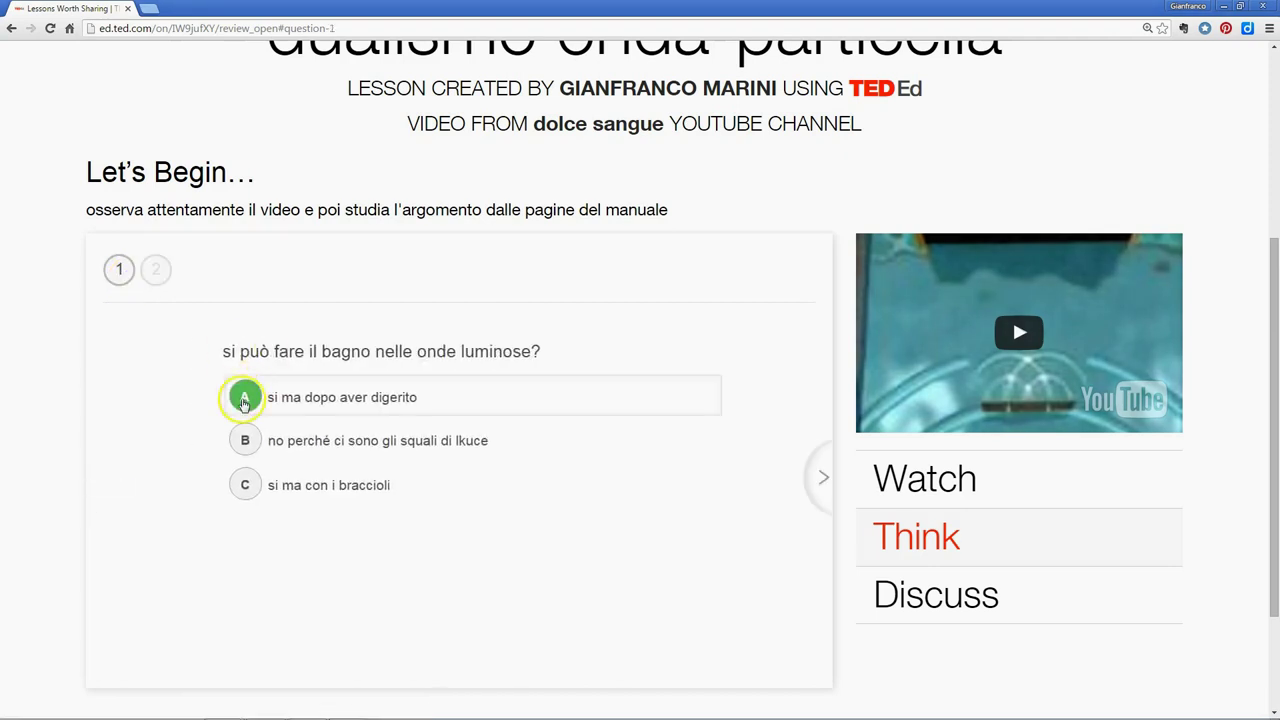
scroll(265, 422, "up", 5)
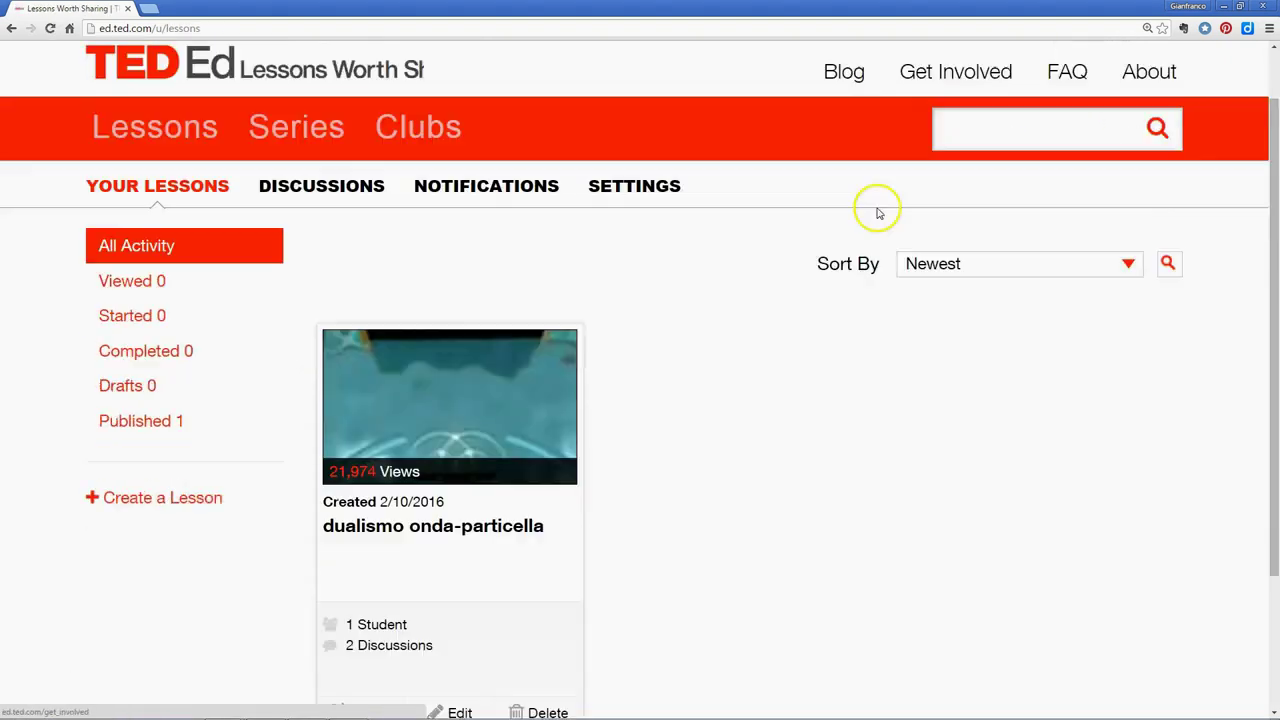
Highlight the lesson's 1 Student count on the stats page
scroll(871, 206, "down", 1)
scroll(543, 294, "down", 2)
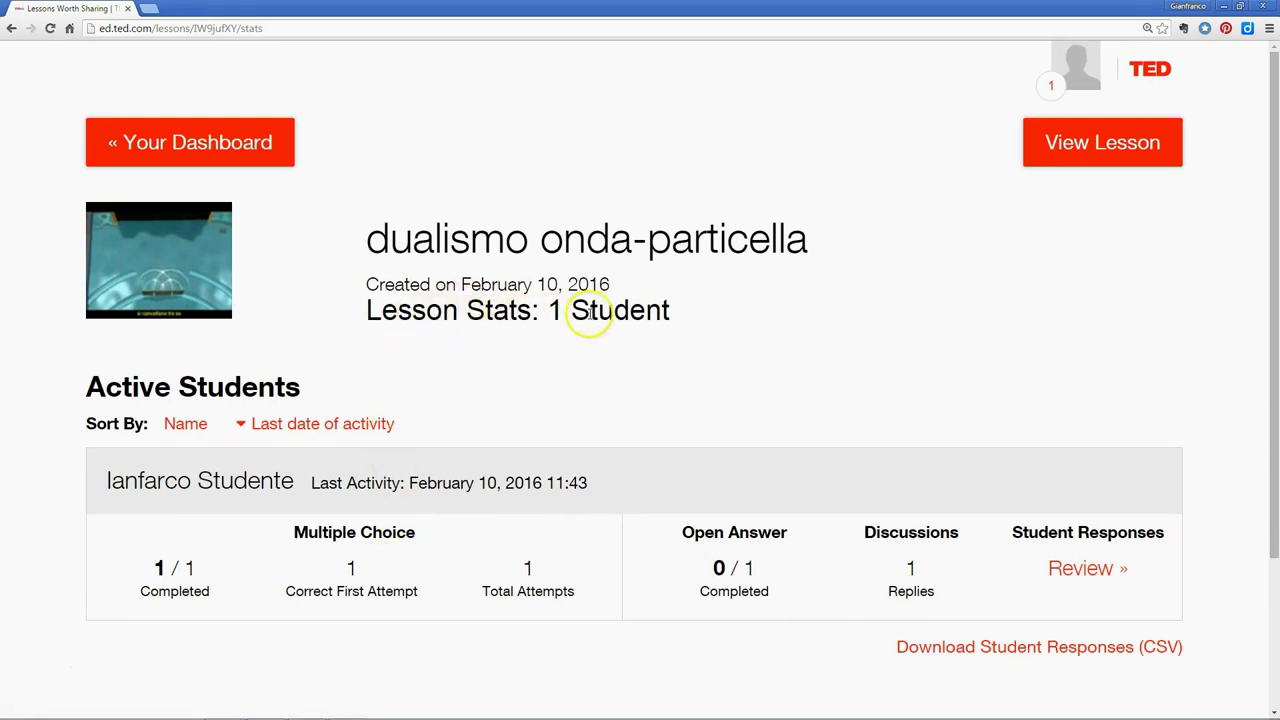
left_click_drag(548, 310, 675, 311)
left_click_drag(540, 284, 608, 284)
scroll(480, 337, "down", 2)
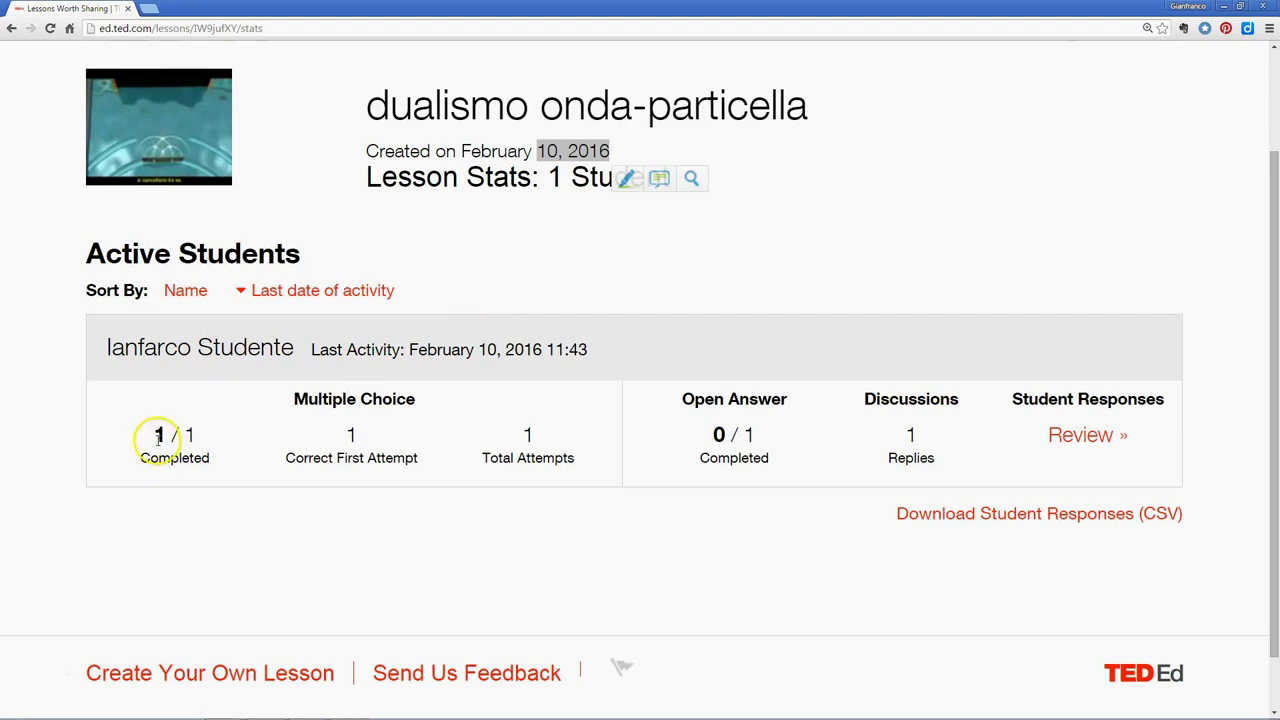
Point out the Multiple Choice result: 1/1 completed, with its Correct First Attempt and Total Attempts counts
left_click(159, 437)
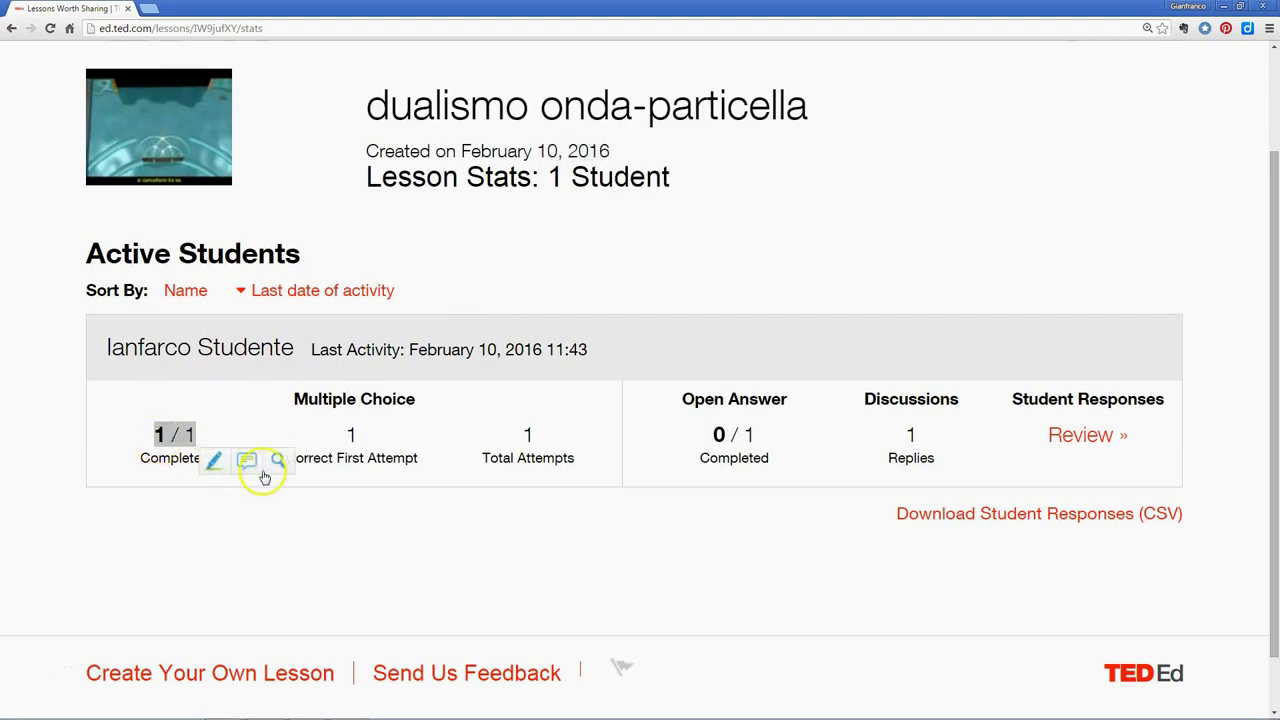
left_click_drag(334, 434, 357, 434)
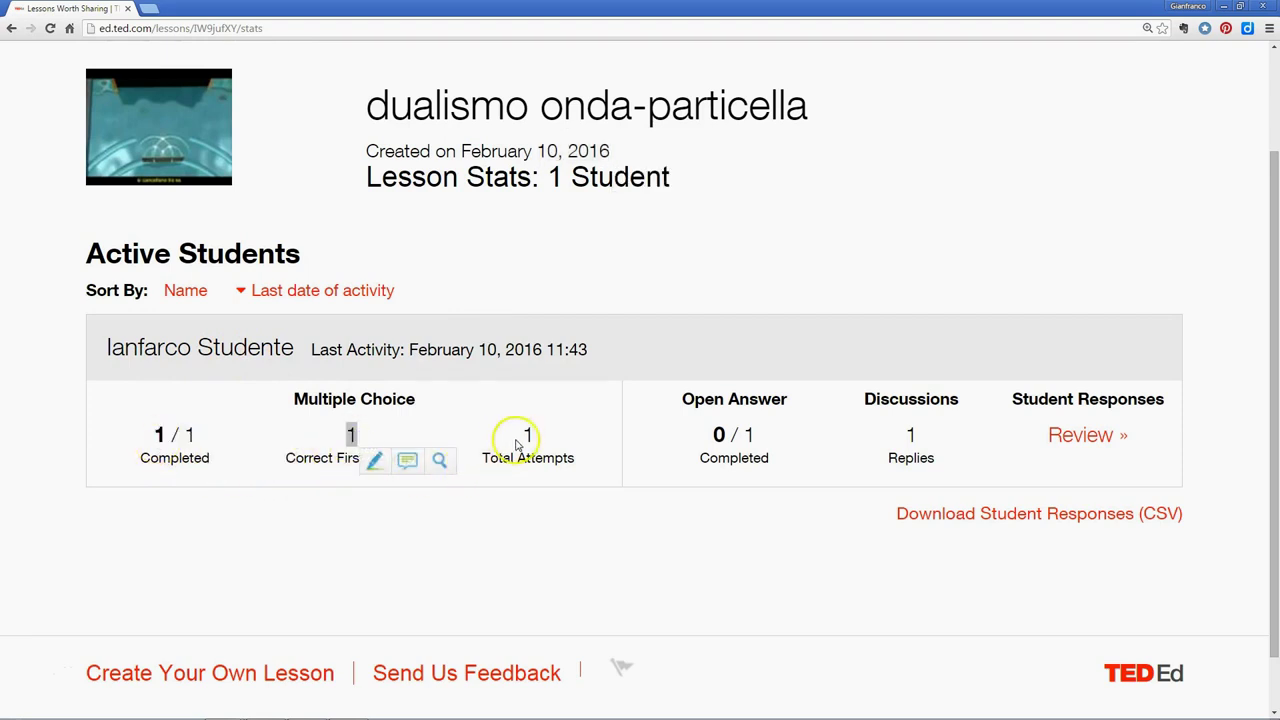
left_click_drag(533, 435, 534, 436)
left_click(354, 461)
left_click_drag(335, 458, 420, 459)
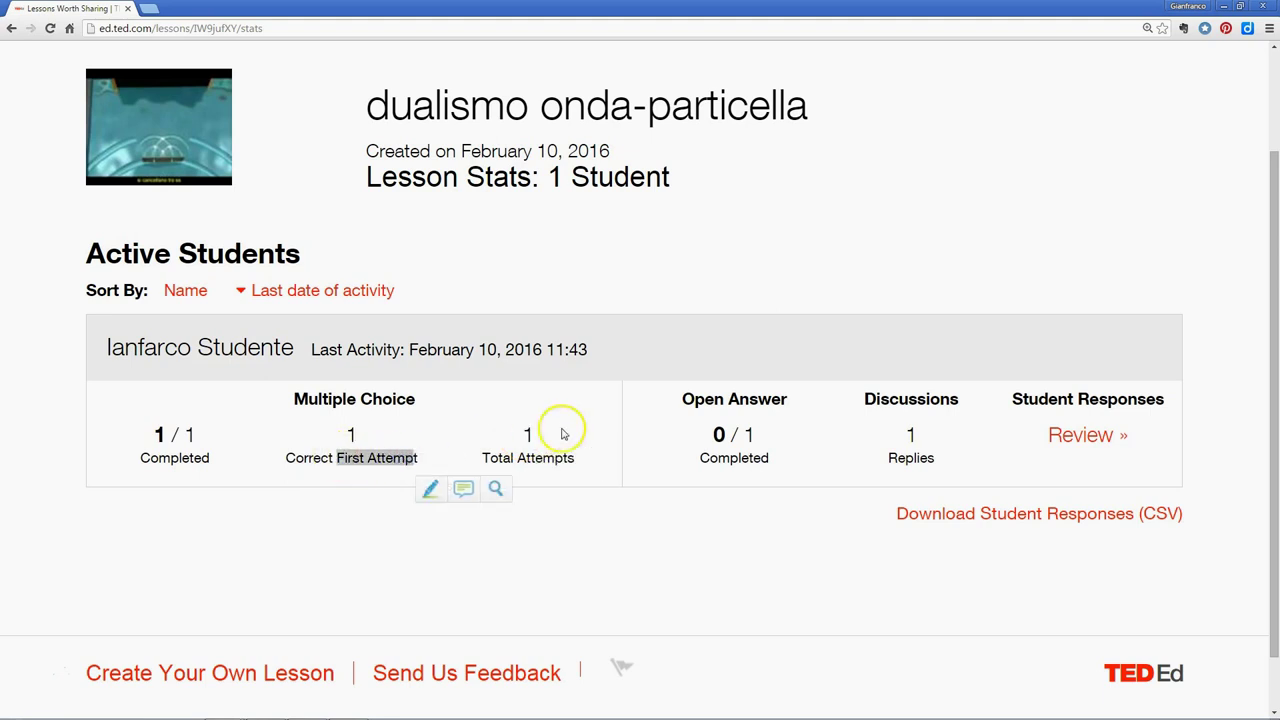
left_click(531, 433)
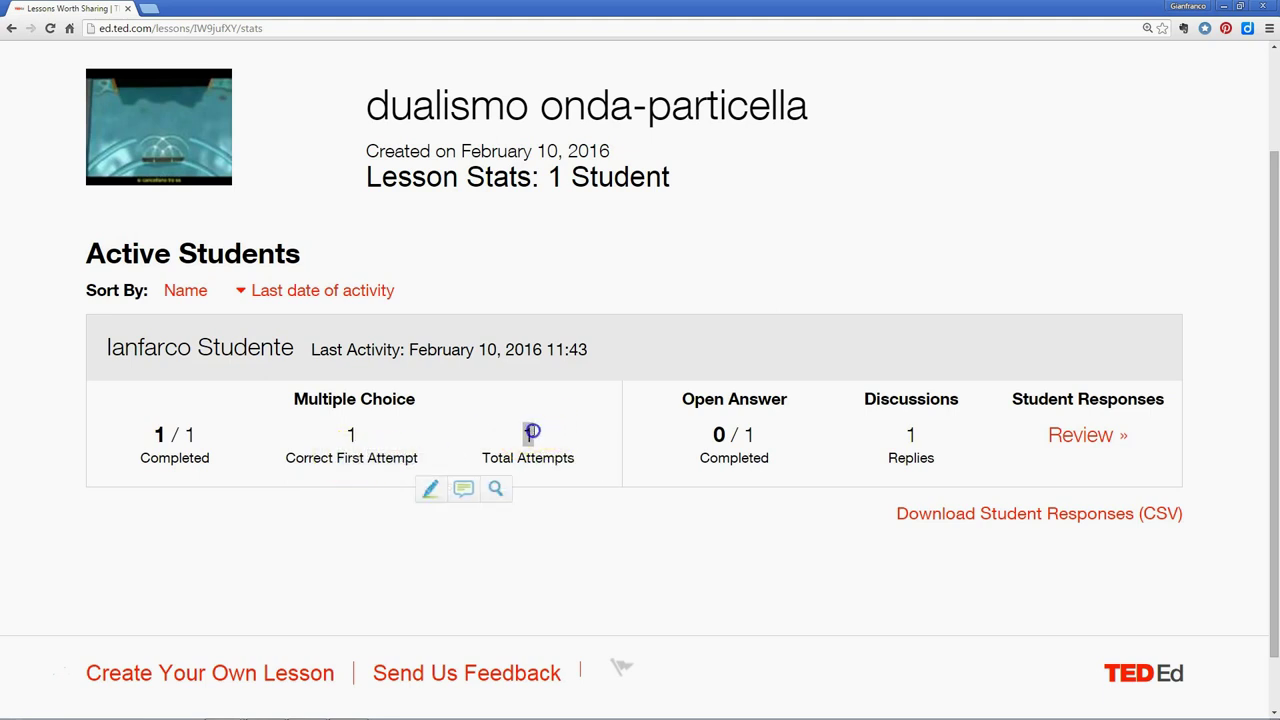
Point out the Open Answer 0/1 Completed result, then open the student's responses for review
left_click(719, 433)
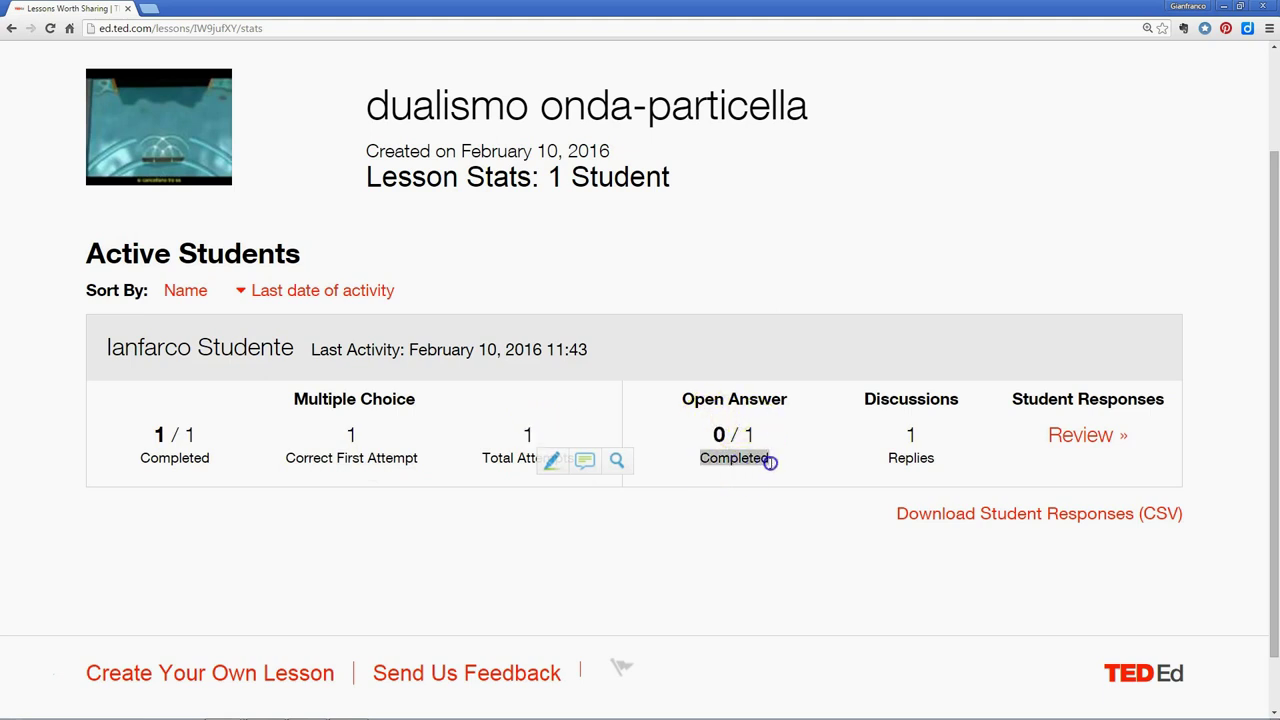
left_click_drag(700, 458, 770, 462)
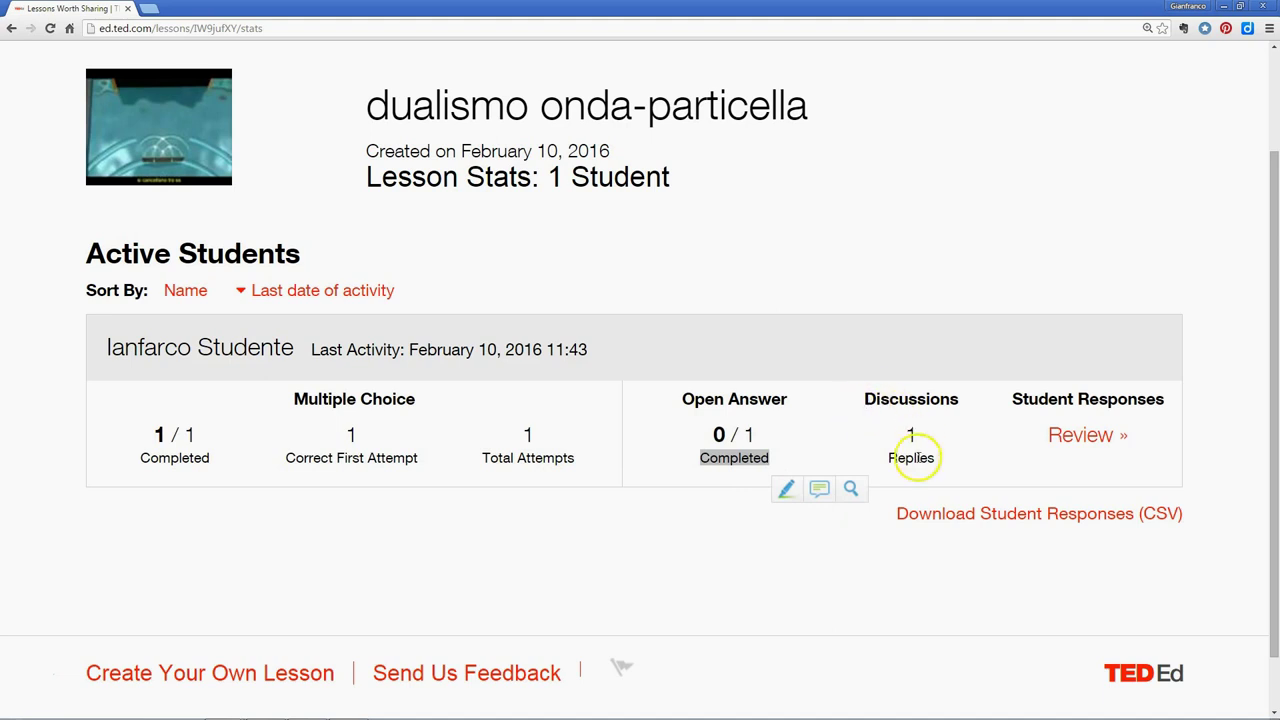
left_click(1105, 436)
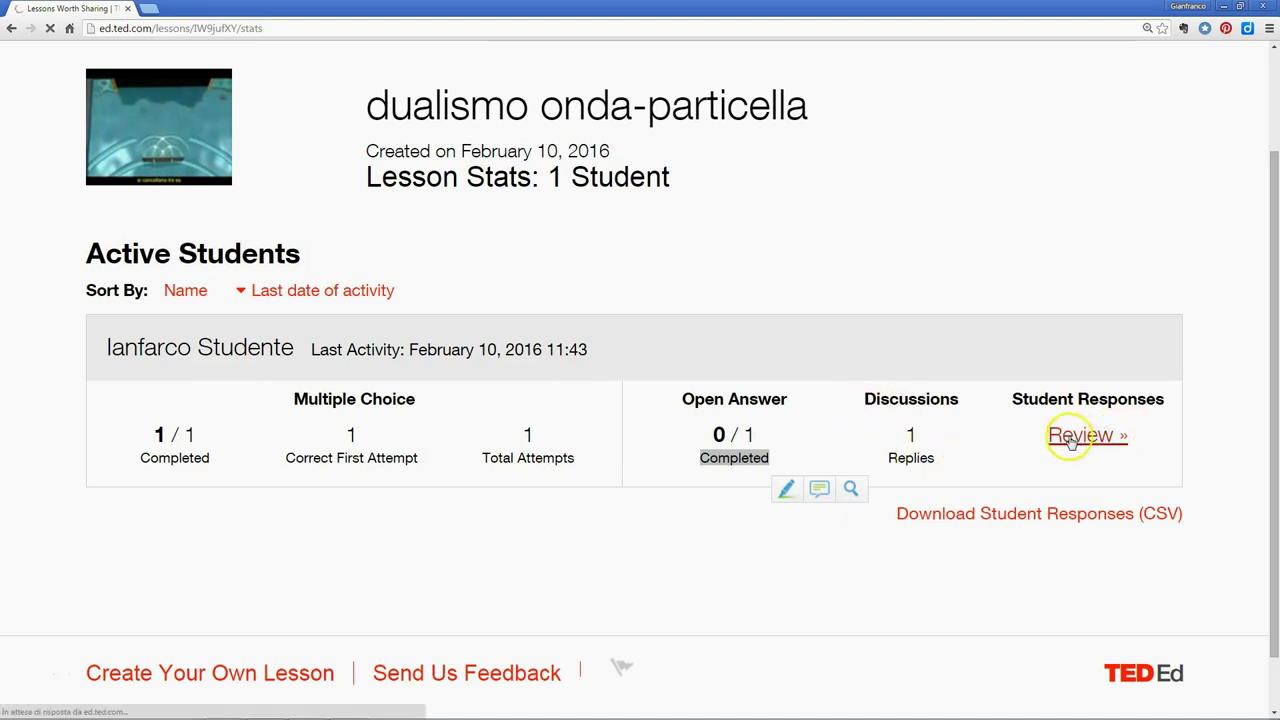
Return to Your Lessons via the account menu and view the 'dualismo onda-particella' card's 1 Student, 2 Discussions, Published 1
scroll(951, 445, "down", 3)
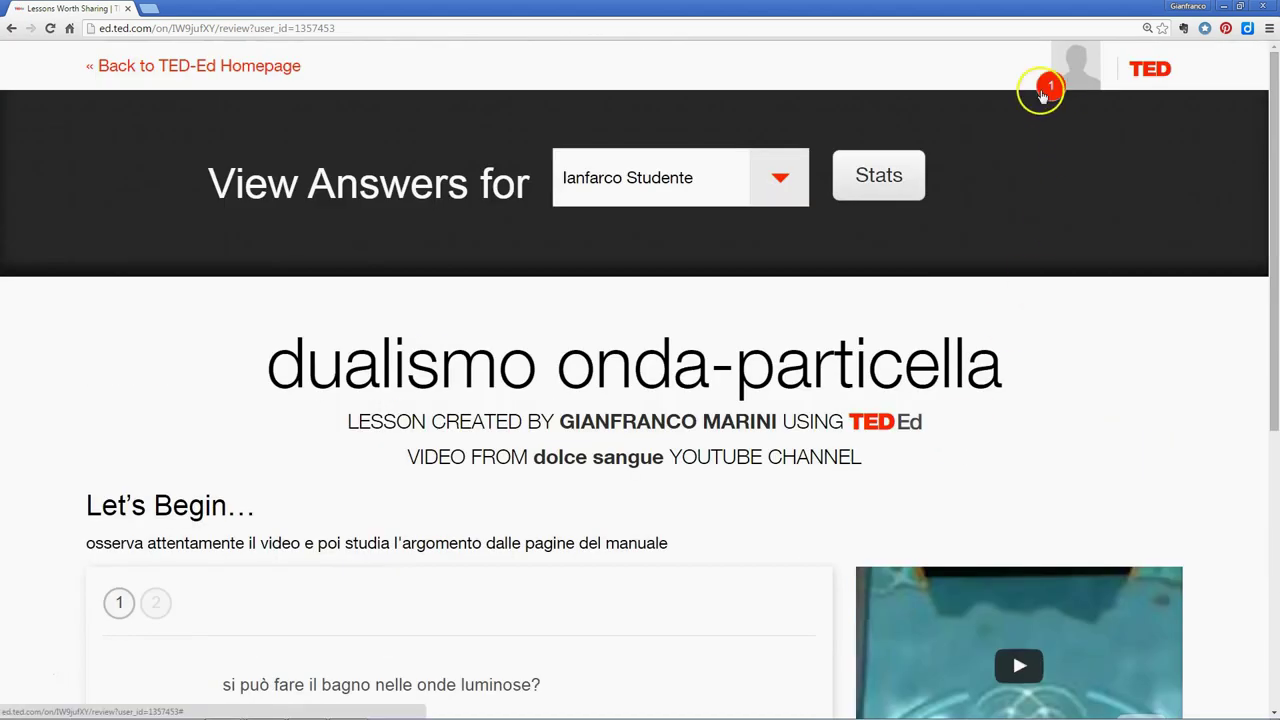
left_click(1048, 90)
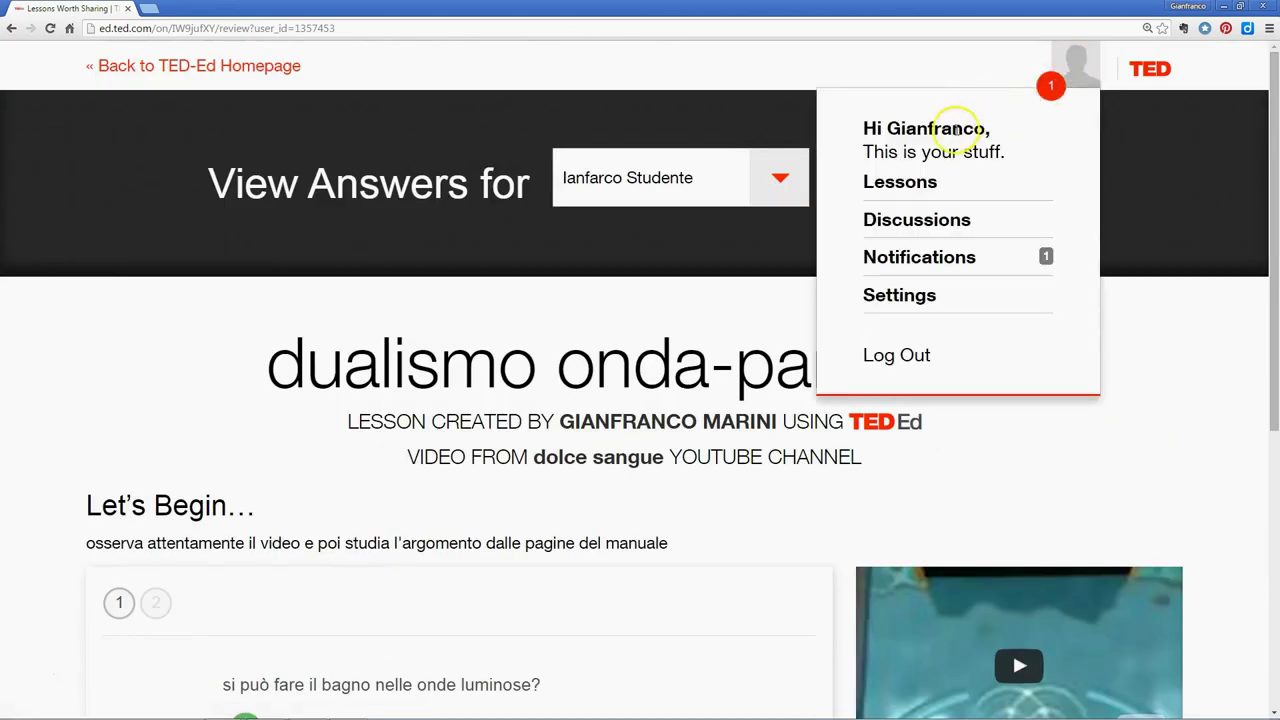
left_click(1072, 66)
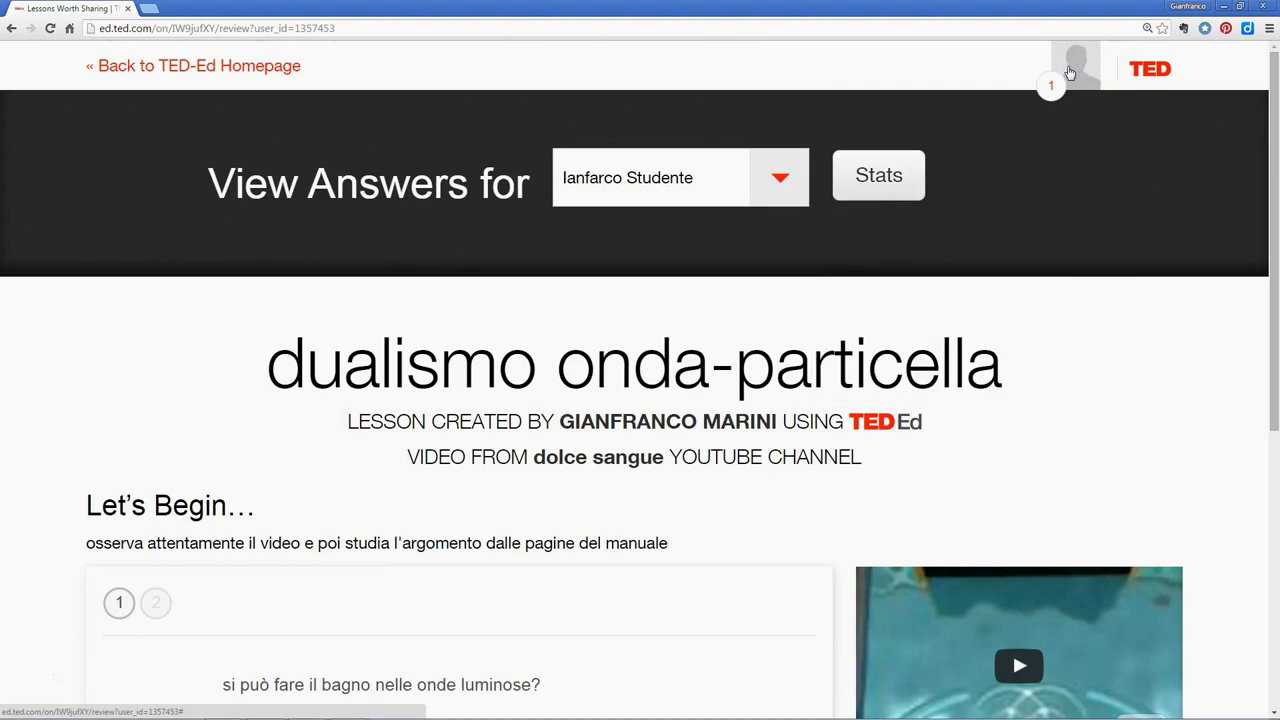
left_click(1073, 68)
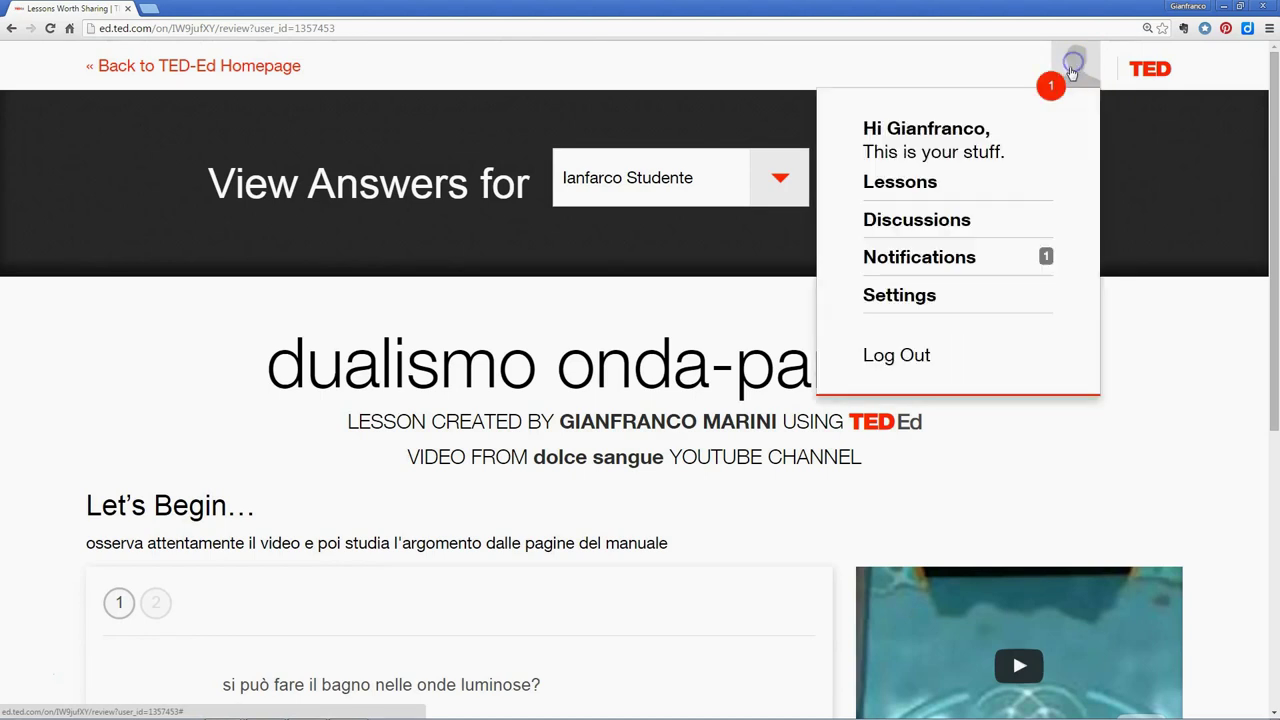
left_click(918, 180)
scroll(1010, 265, "down", 5)
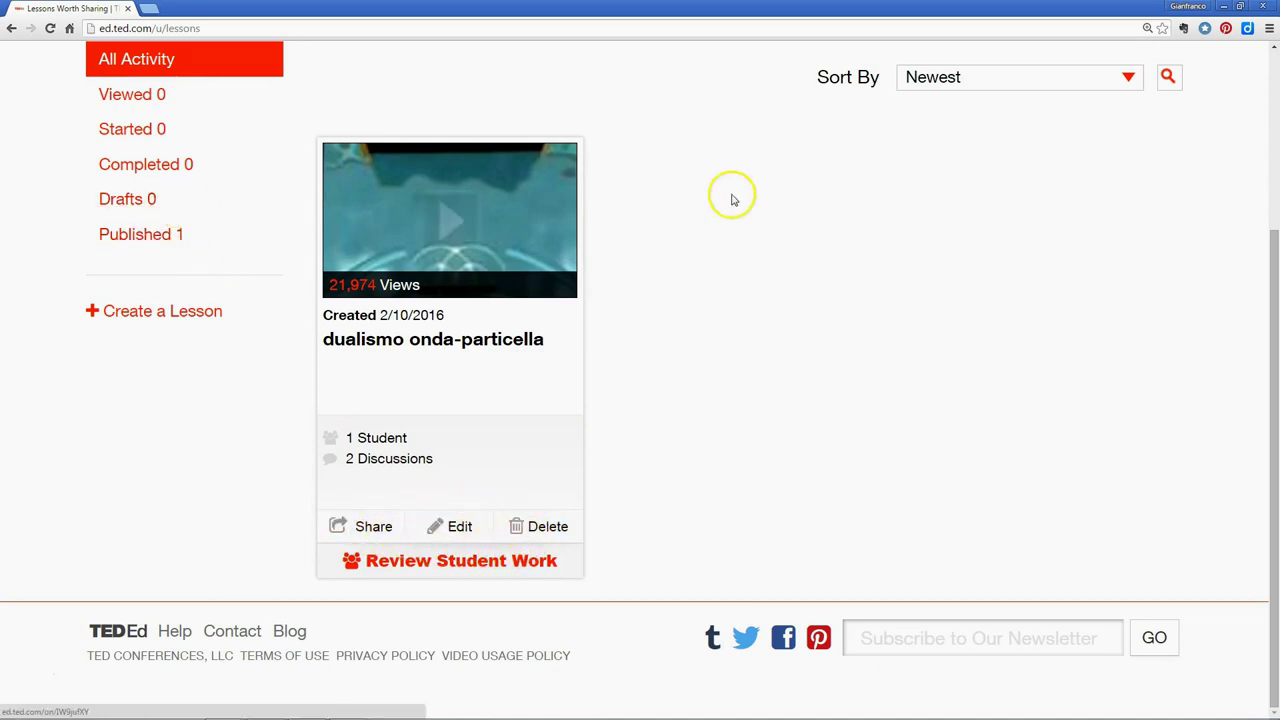
scroll(731, 200, "up", 2)
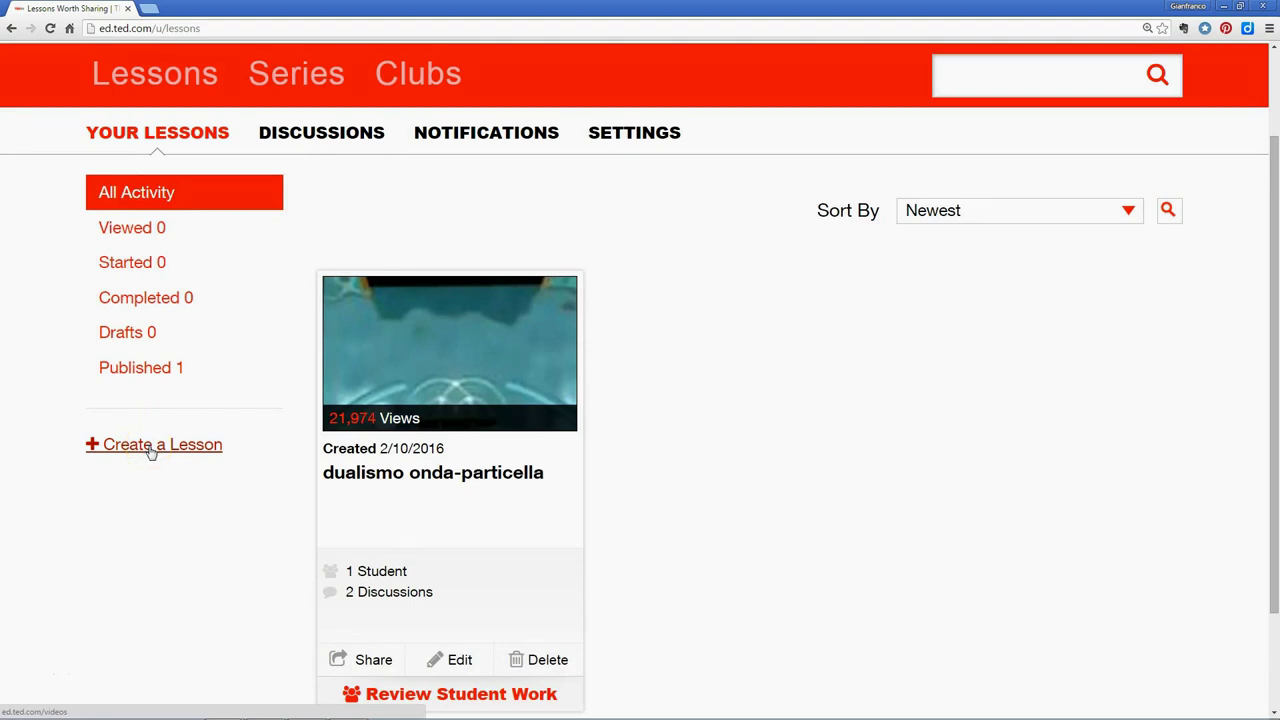
scroll(946, 287, "down", 2)
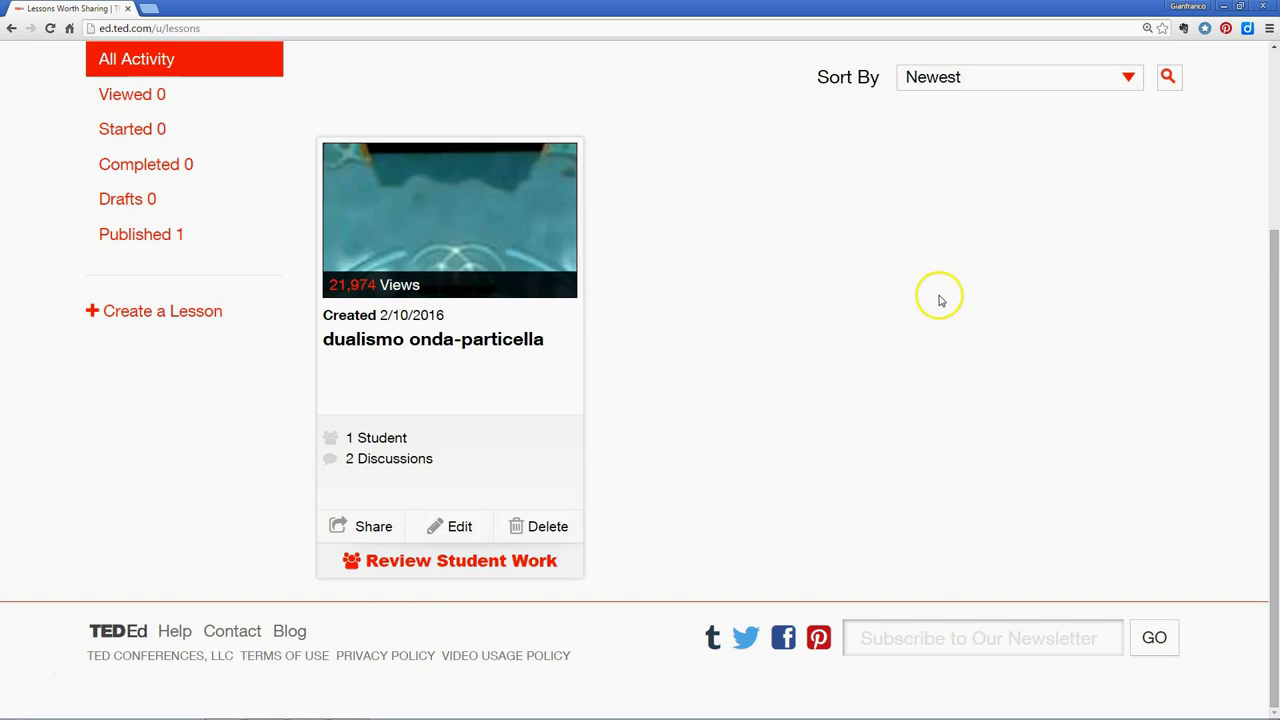
scroll(940, 300, "up", 1)
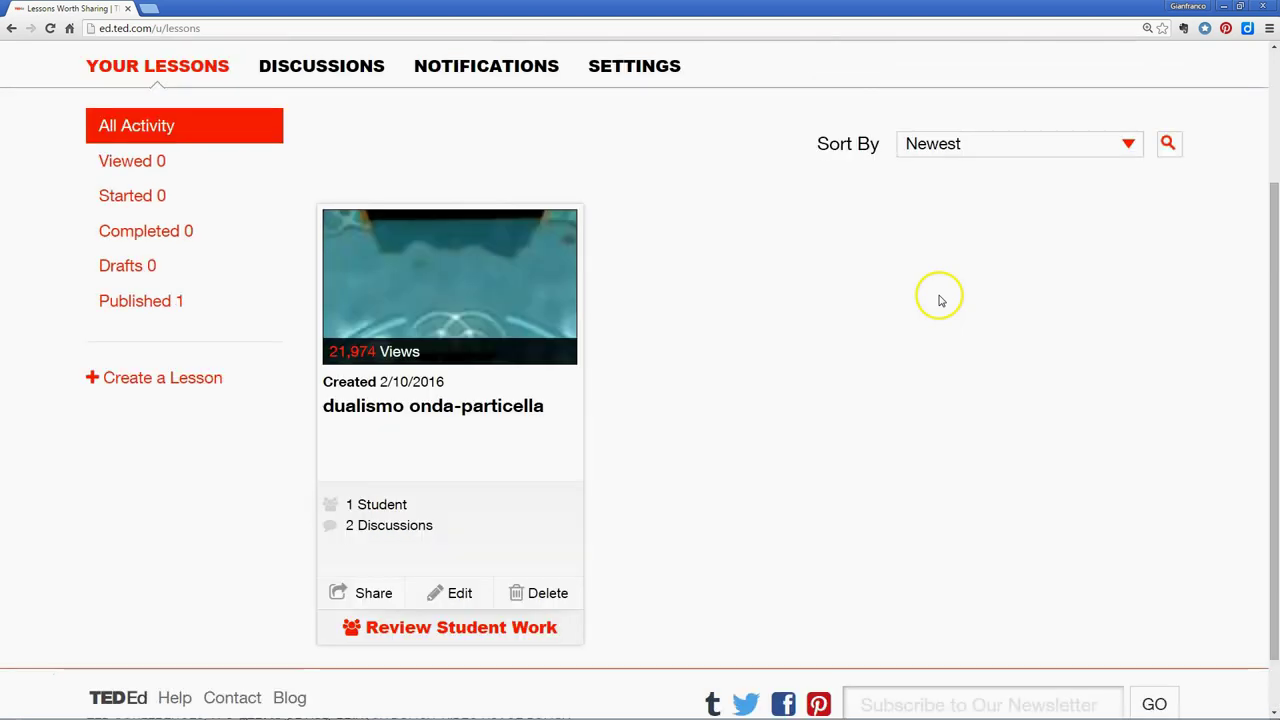